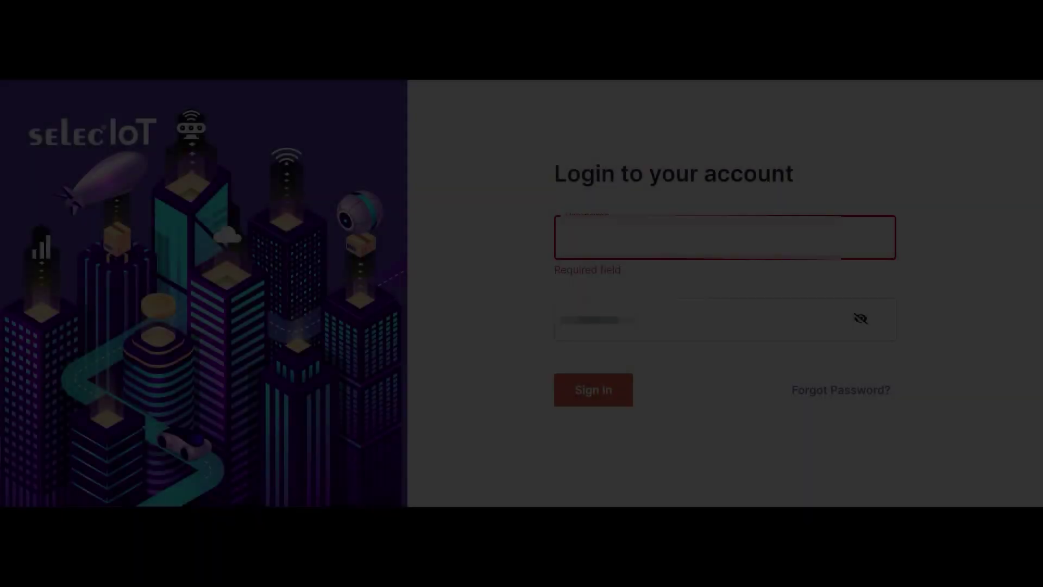
- Sign in to Selec IoT with the account username and password
type("admin")
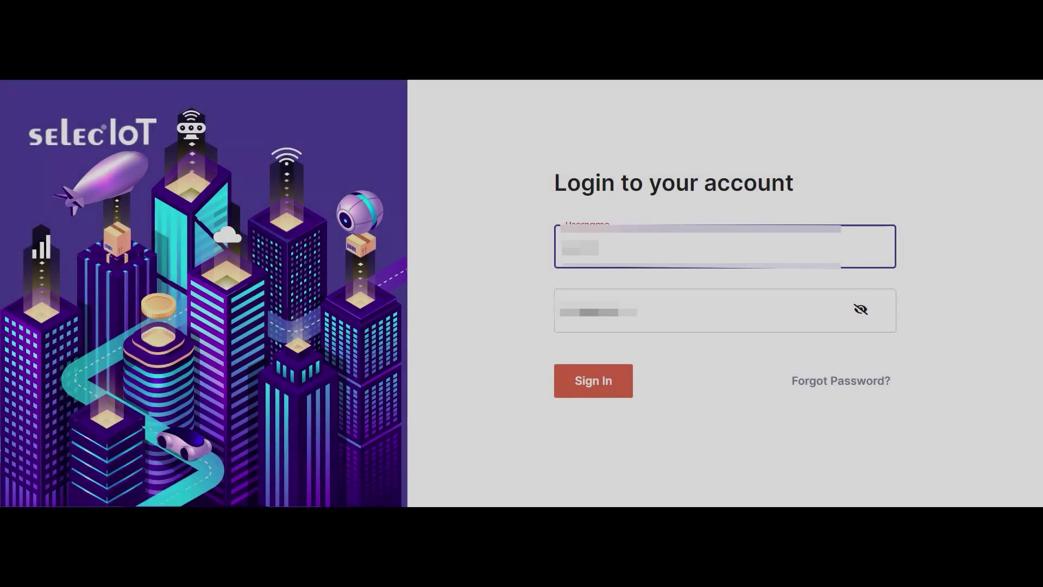
type("123")
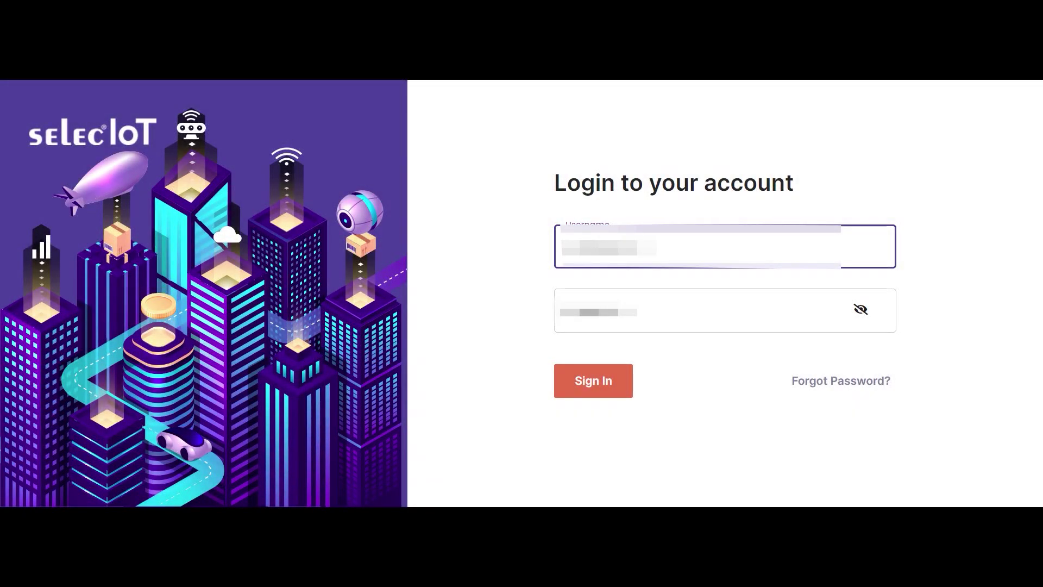
left_click(644, 326)
type("adm")
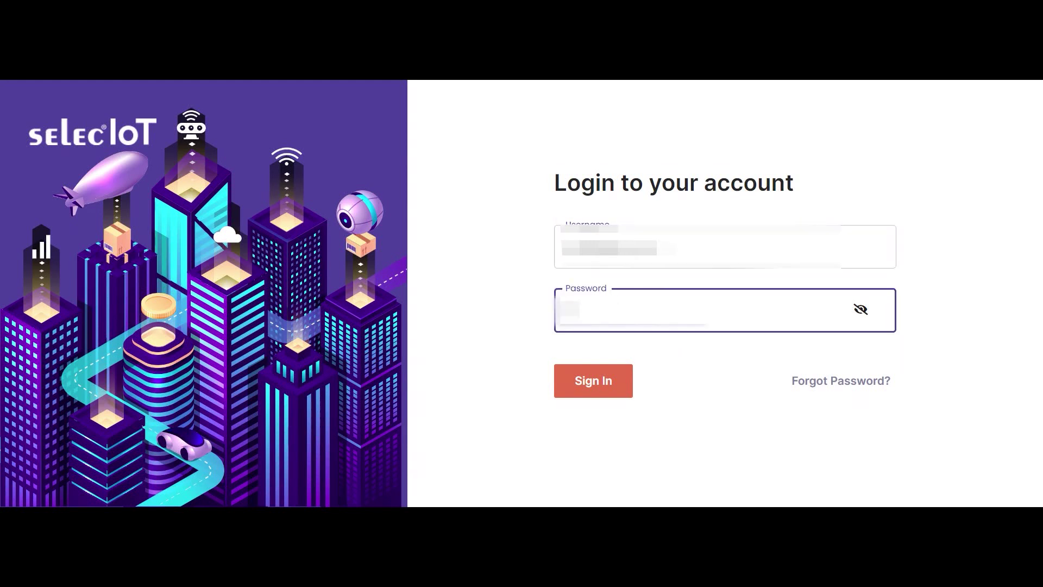
type("in1")
left_click(591, 390)
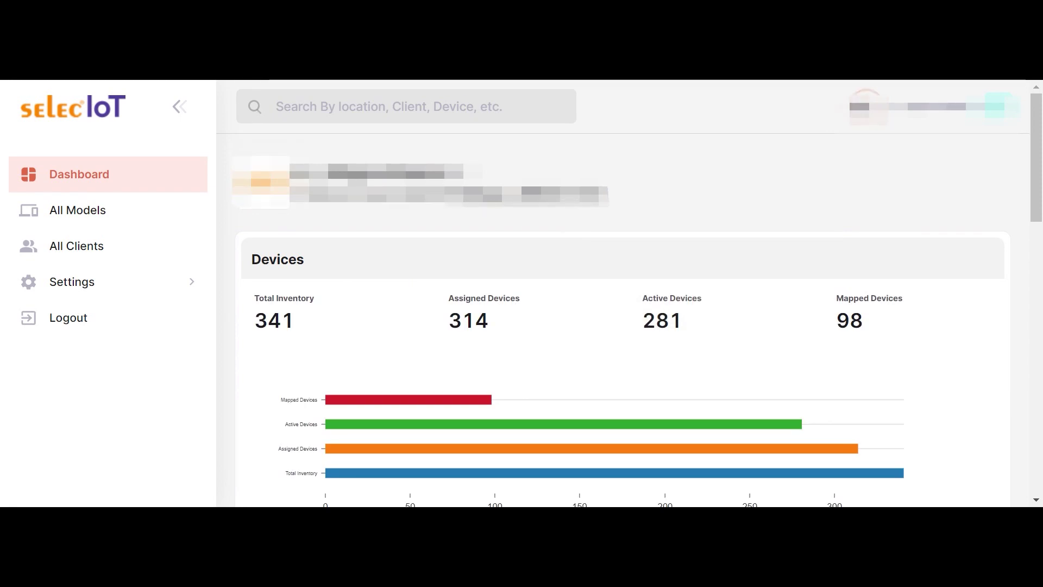
- Scroll the Dashboard down to the Devices chart, then open the All Clients list
scroll(625, 294, "down", 1)
scroll(625, 293, "down", 1)
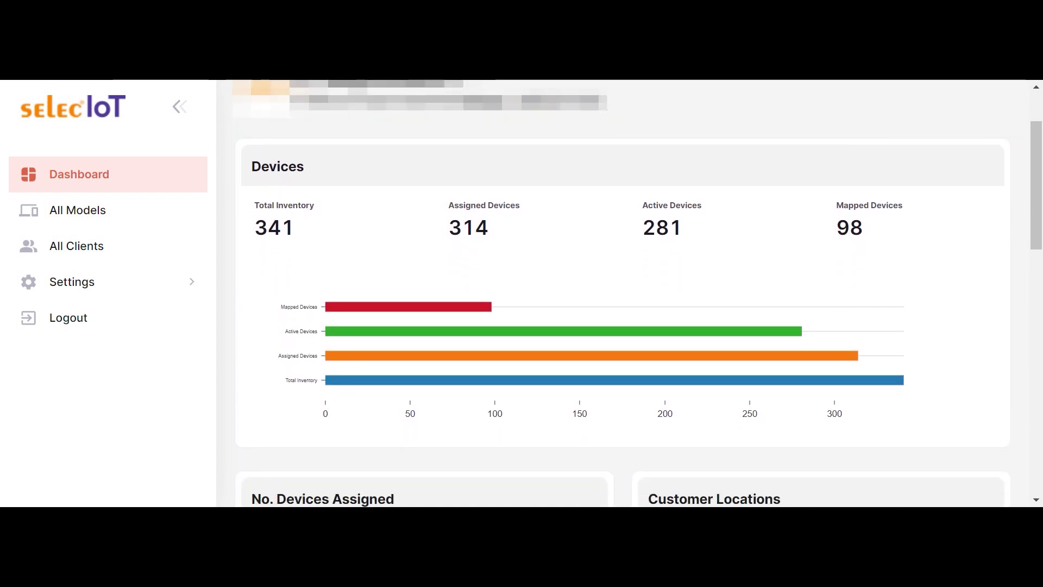
scroll(625, 294, "down", 1)
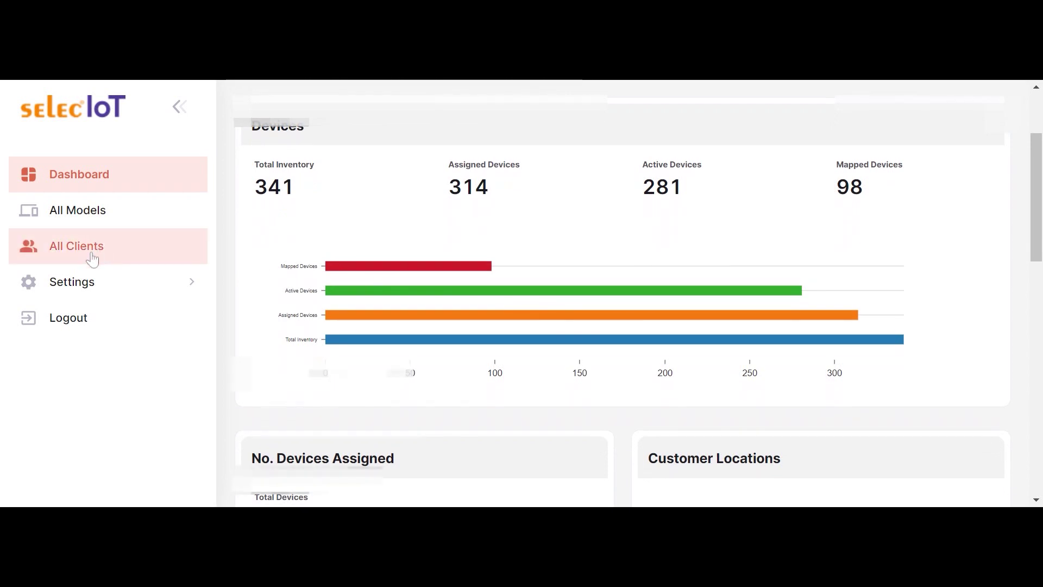
left_click(93, 259)
- Go to page 4 of clients and open the dashboard of Selec Controls Private Limited (39 devices)
scroll(374, 383, "down", 3)
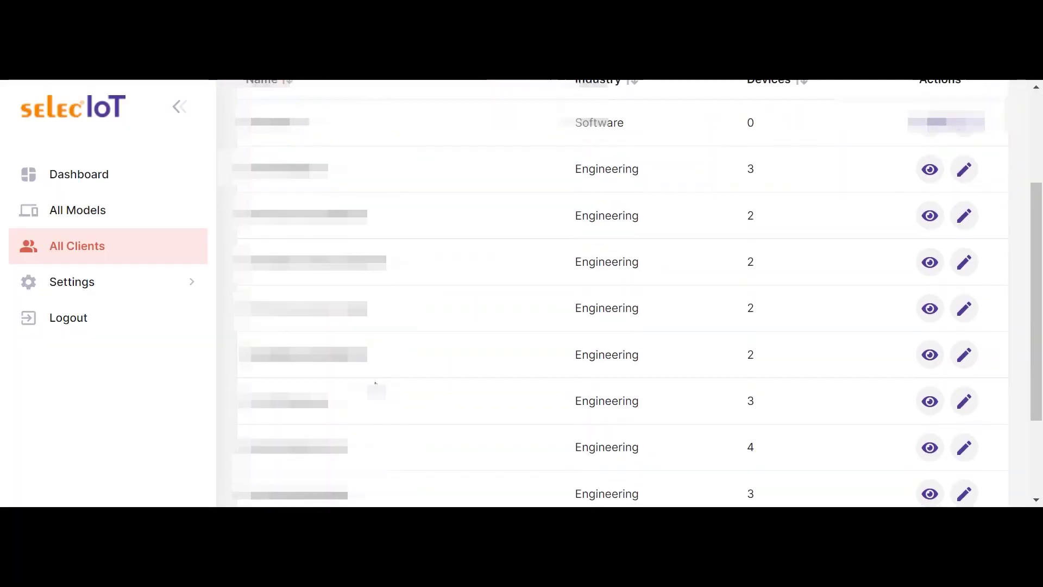
scroll(374, 383, "down", 3)
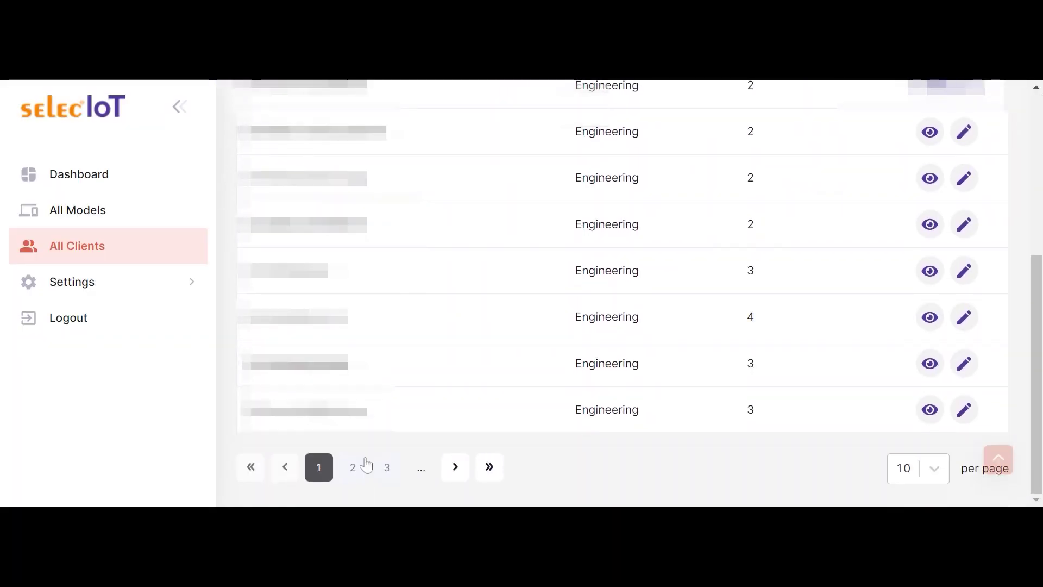
left_click(386, 468)
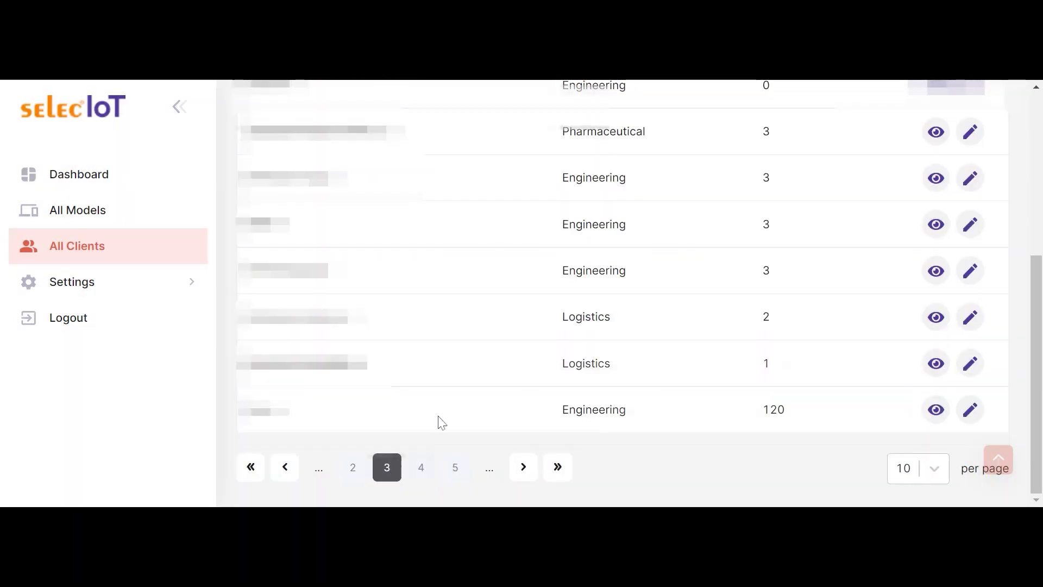
left_click(420, 471)
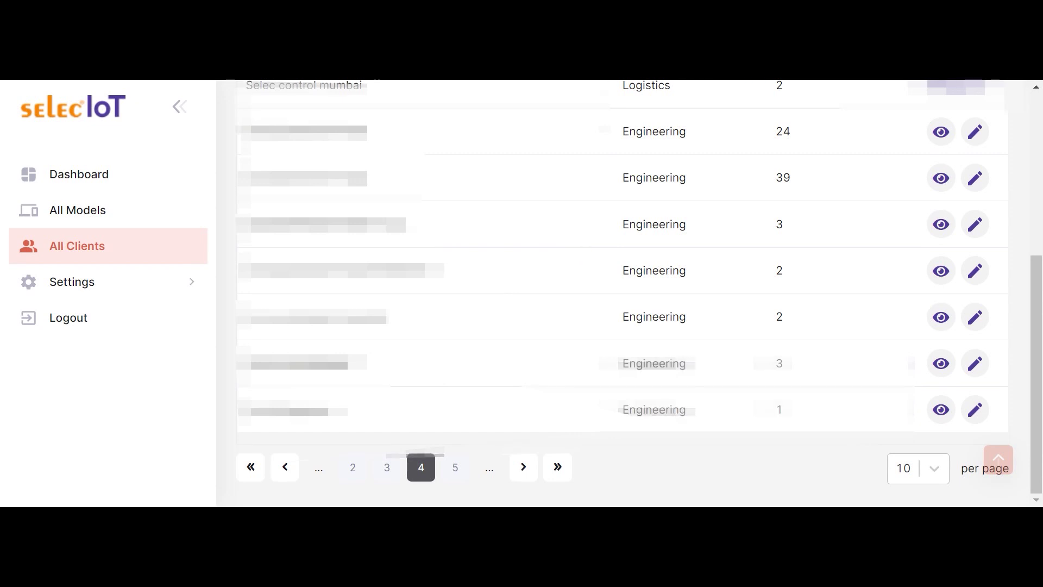
left_click(940, 182)
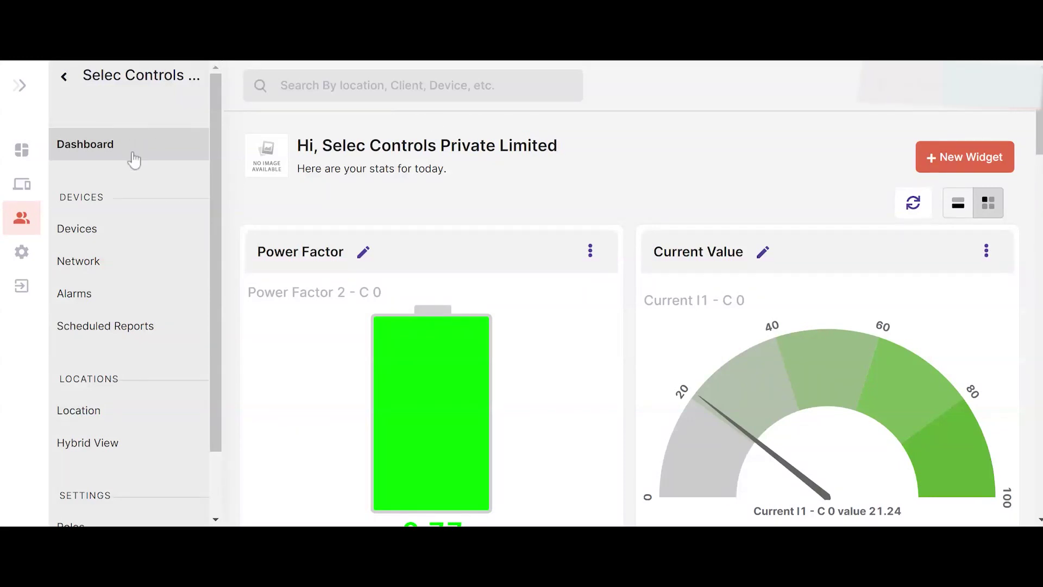
scroll(869, 165, "down", 5)
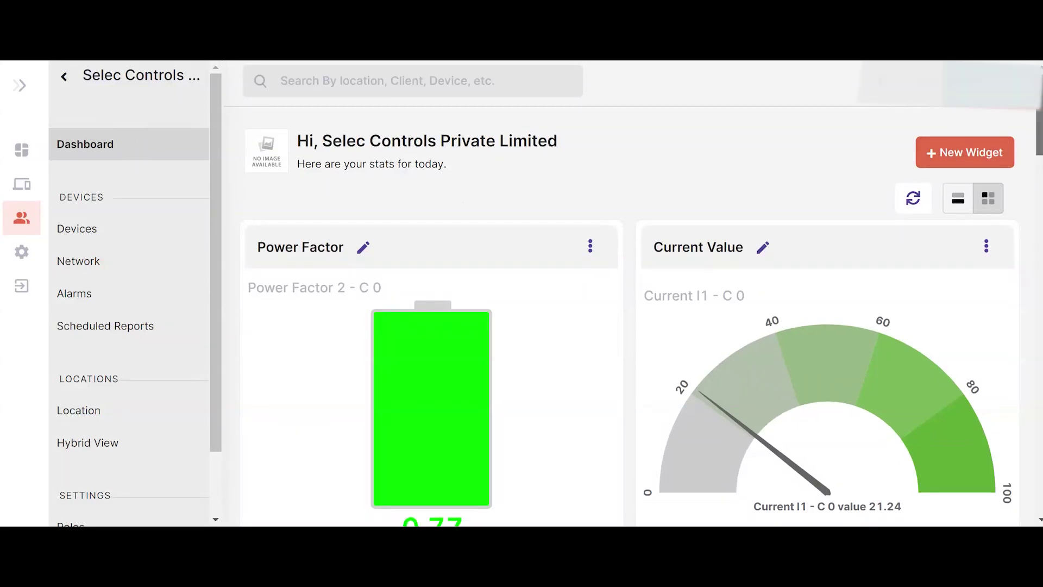
scroll(630, 293, "down", 6)
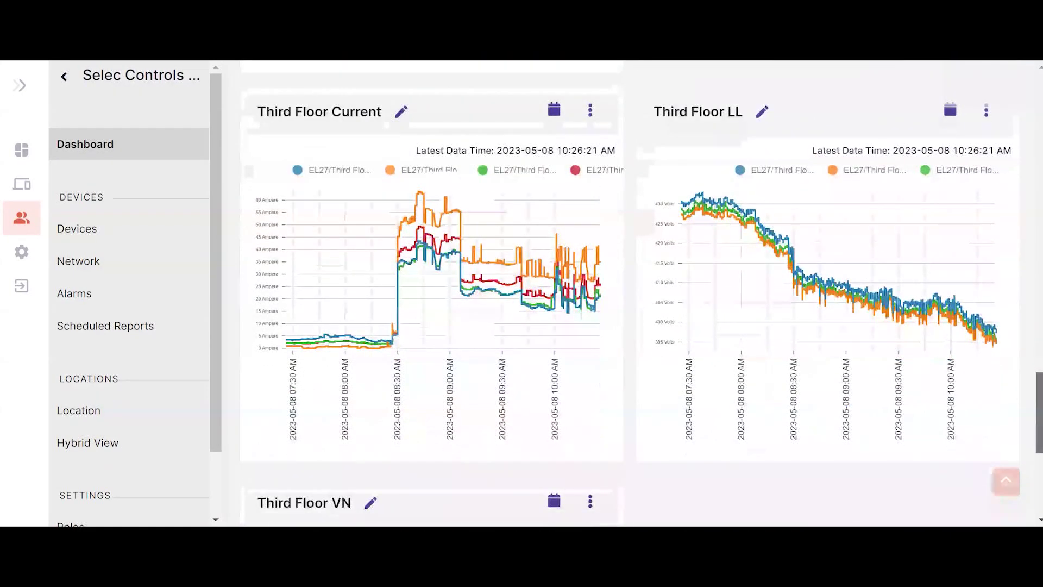
scroll(630, 294, "up", 20)
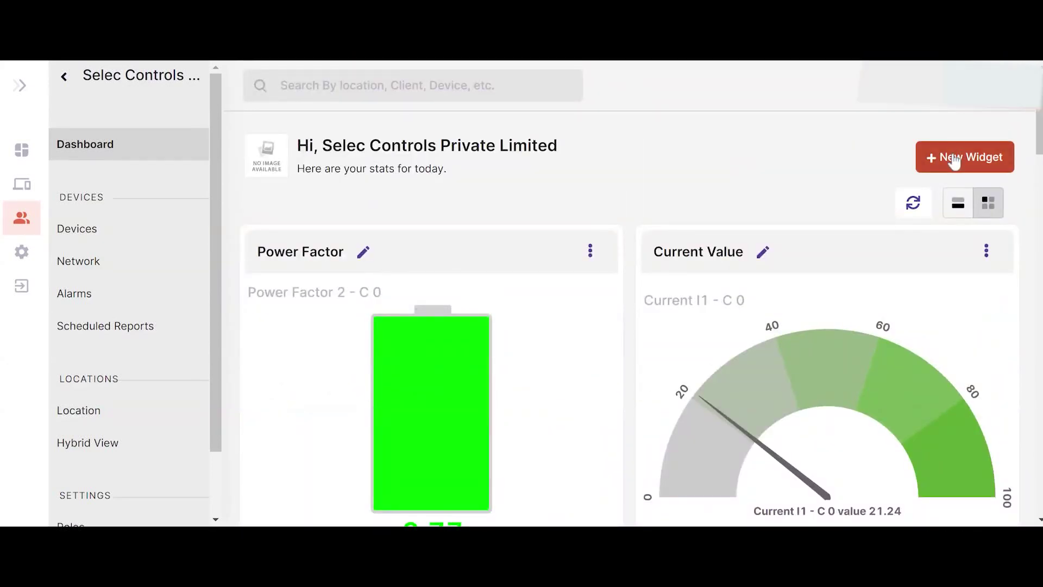
left_click(954, 158)
- Add a Voltage table widget for the EL27/Third Floor/MP meter's Voltage V1N - C 0 parameter
left_click(133, 205)
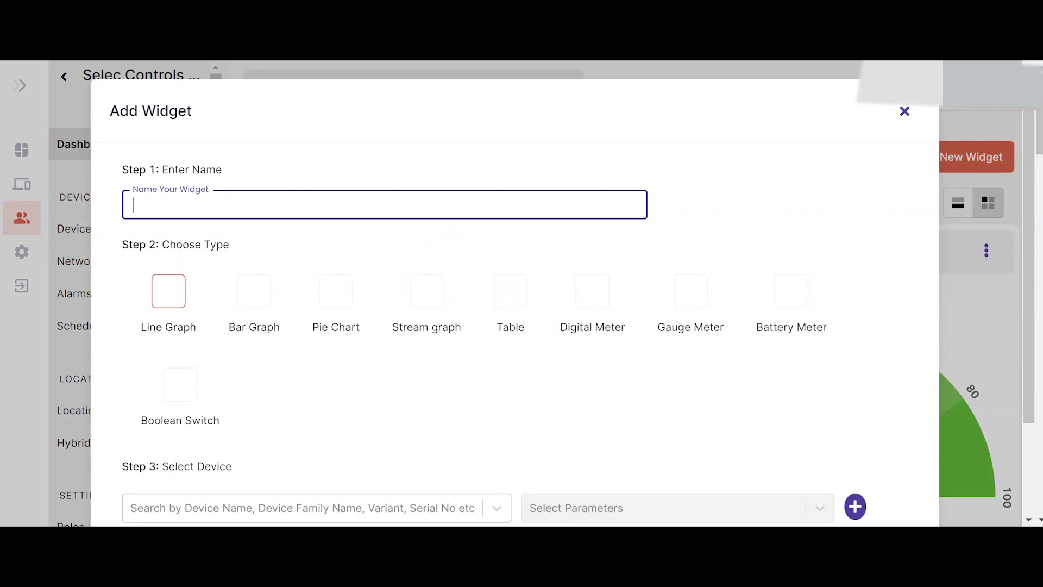
type("Voltage")
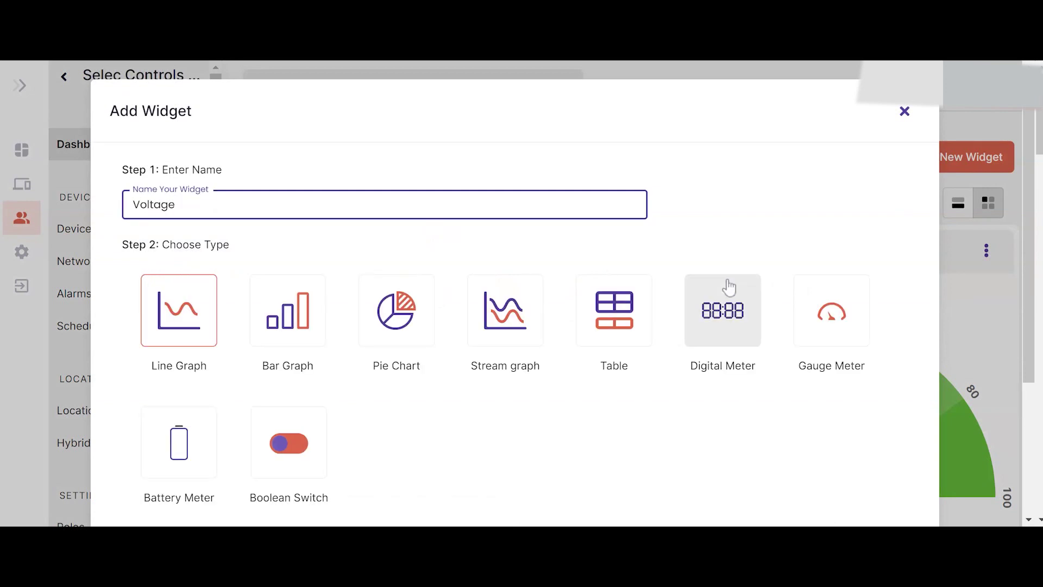
left_click(605, 331)
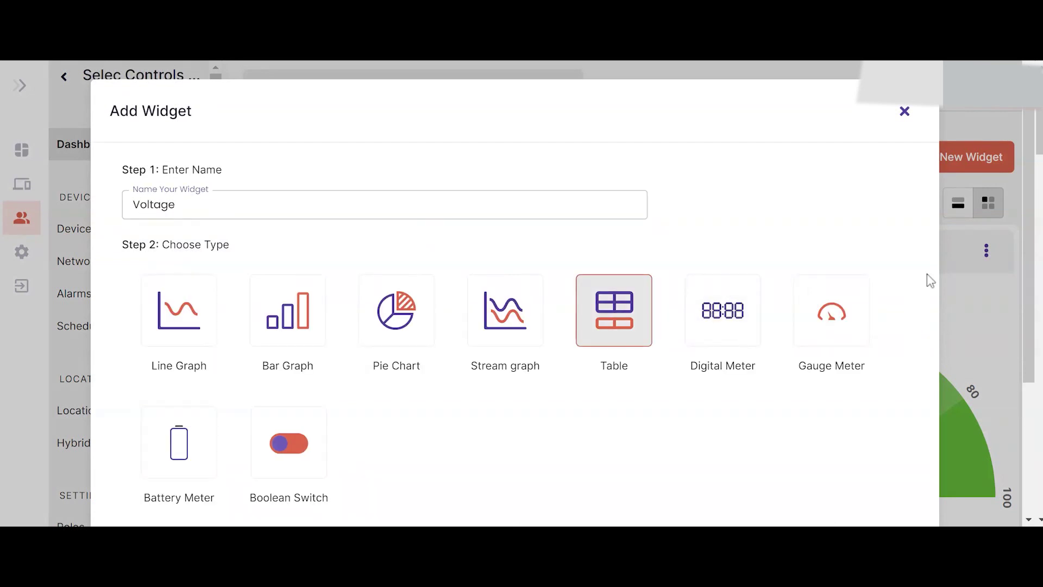
scroll(1018, 275, "down", 3)
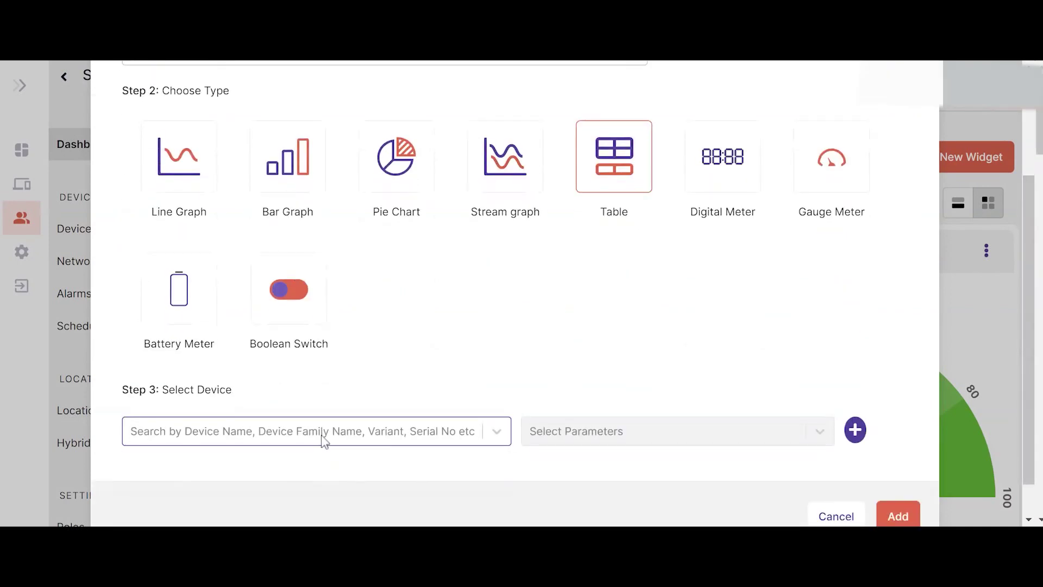
left_click(324, 438)
type("mfm")
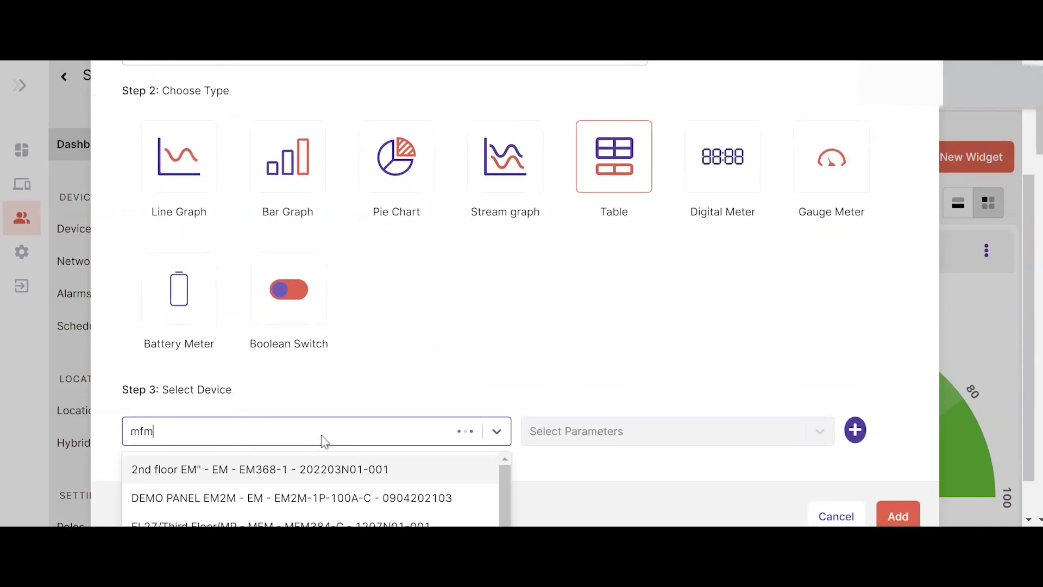
left_click(314, 468)
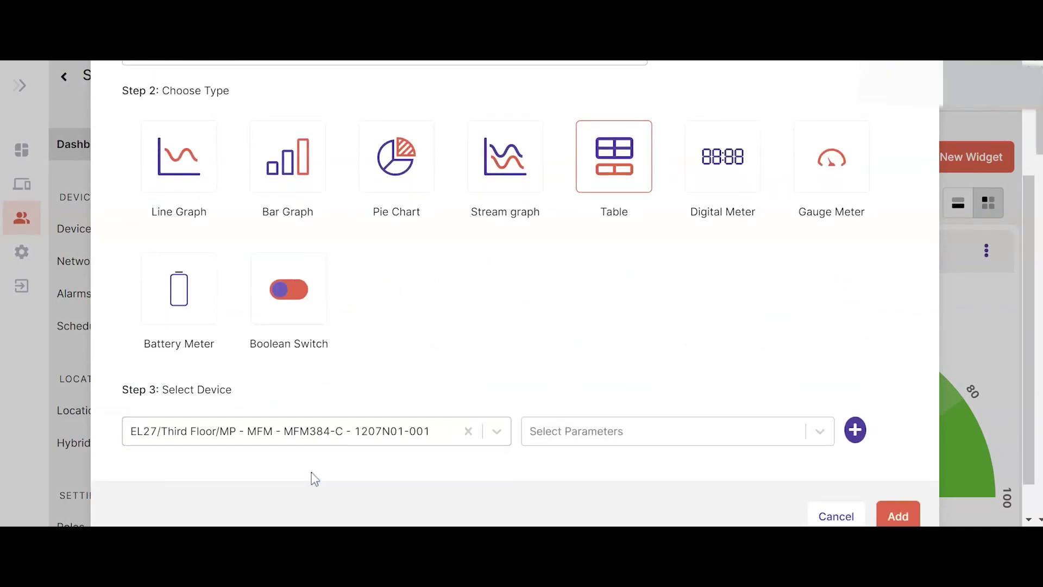
left_click(816, 429)
left_click(613, 320)
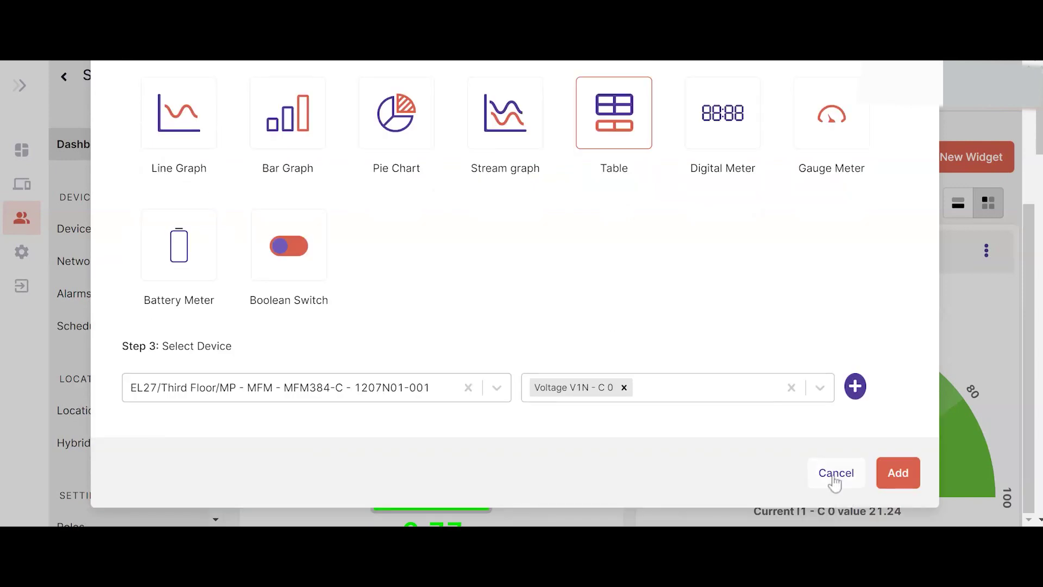
left_click(885, 479)
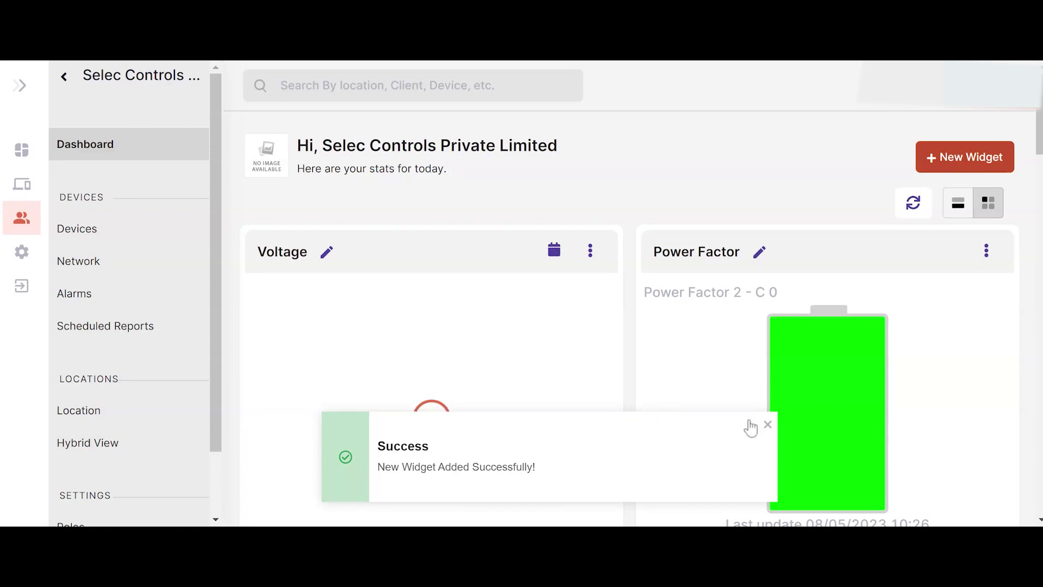
left_click(768, 425)
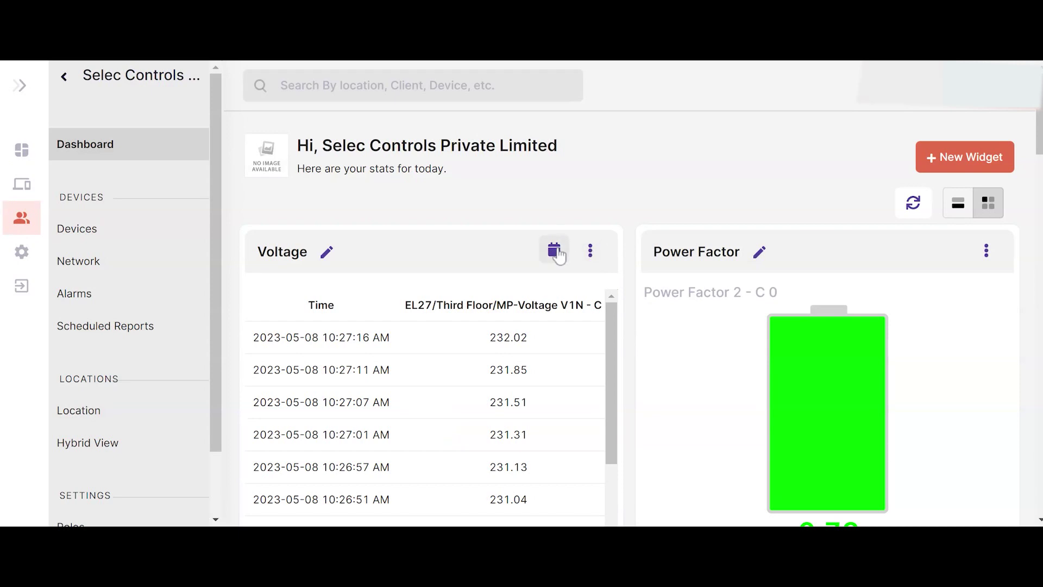
left_click(590, 251)
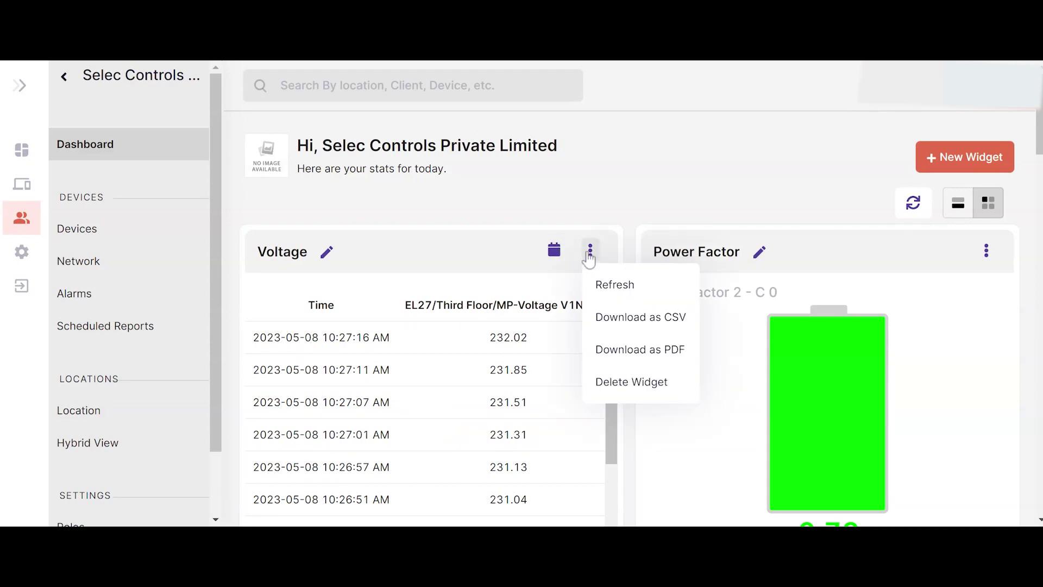
left_click(560, 256)
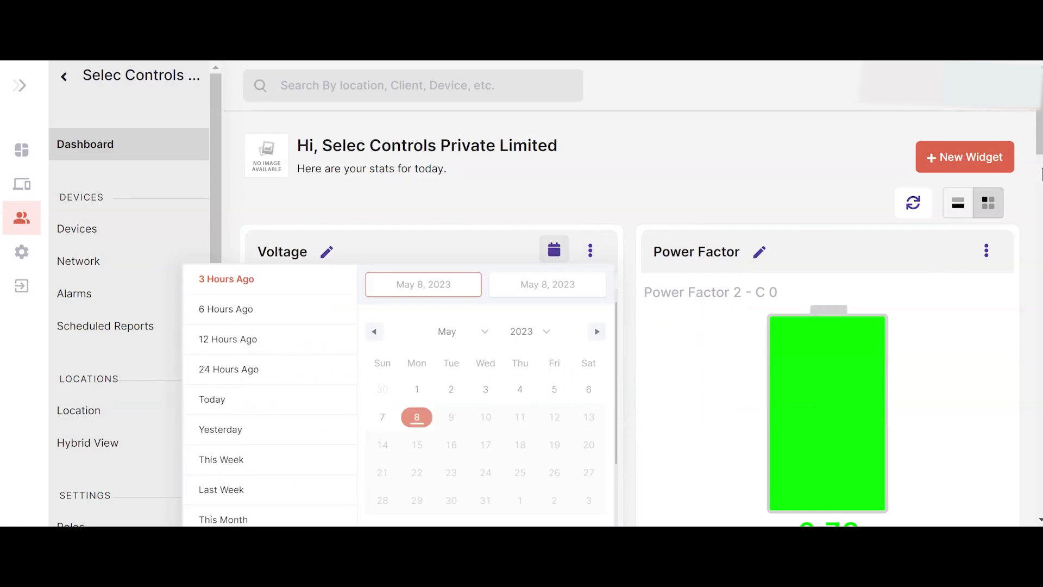
scroll(693, 150, "down", 4)
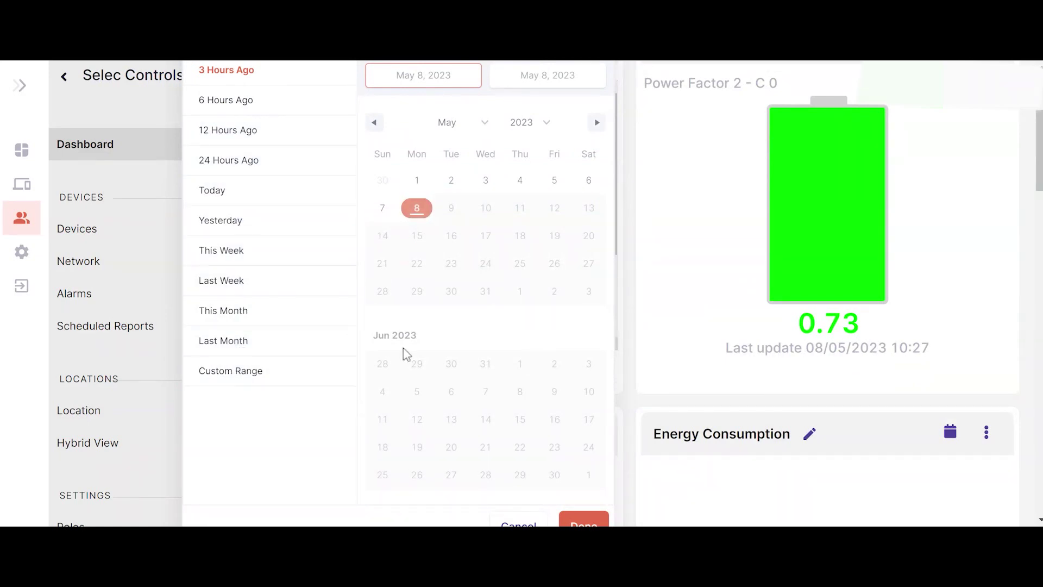
scroll(649, 372, "down", 3)
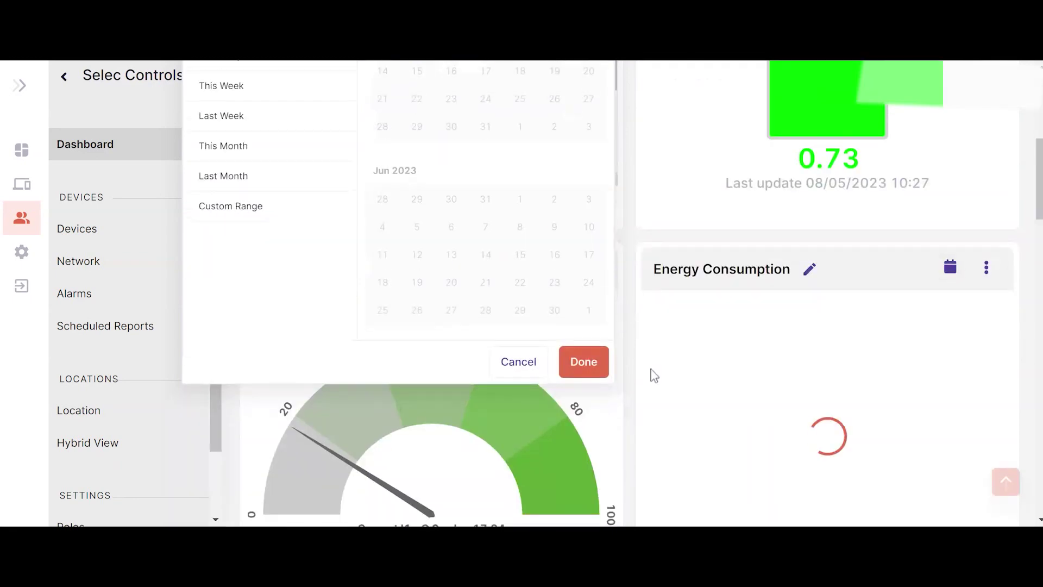
left_click(581, 363)
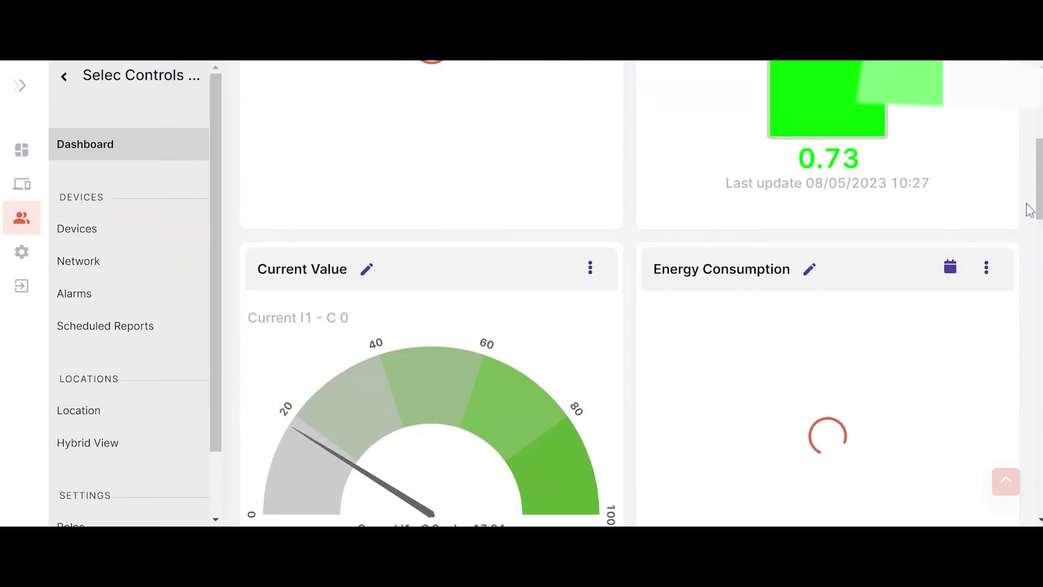
scroll(630, 293, "up", 7)
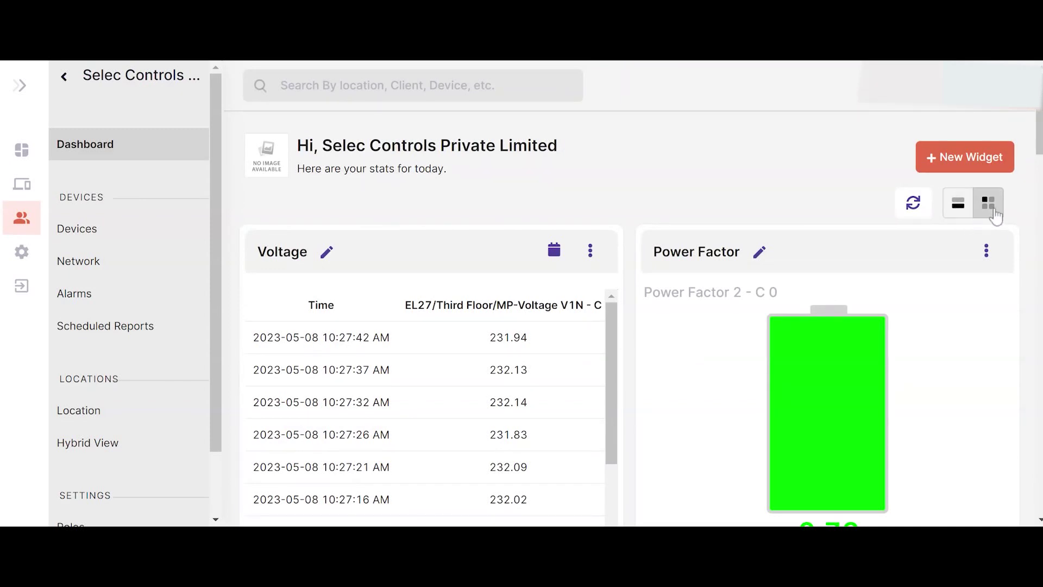
- Switch the dashboard from single-column to two-column layout, then open the device models list
left_click(958, 205)
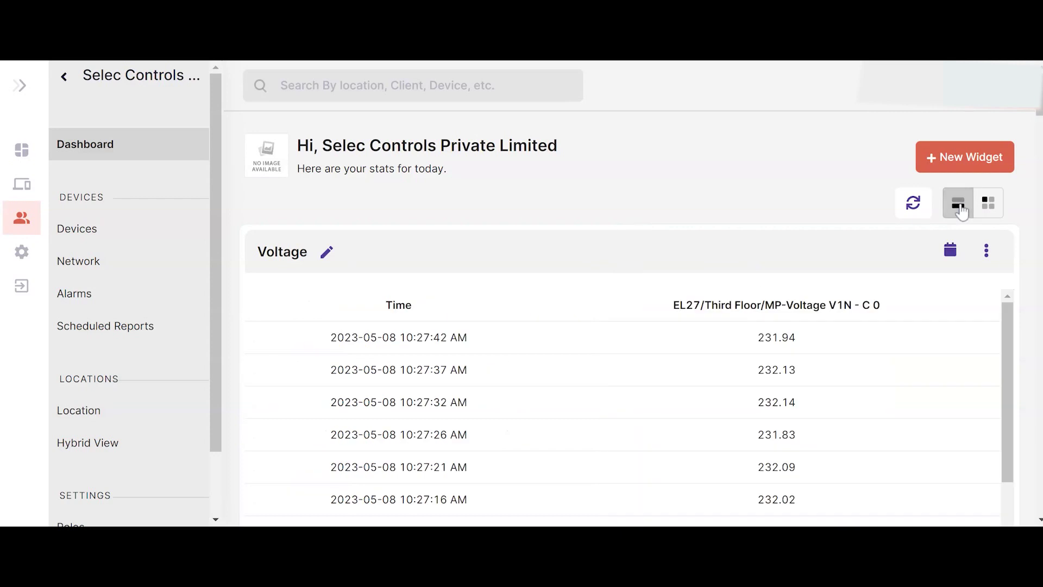
scroll(1038, 117, "down", 10)
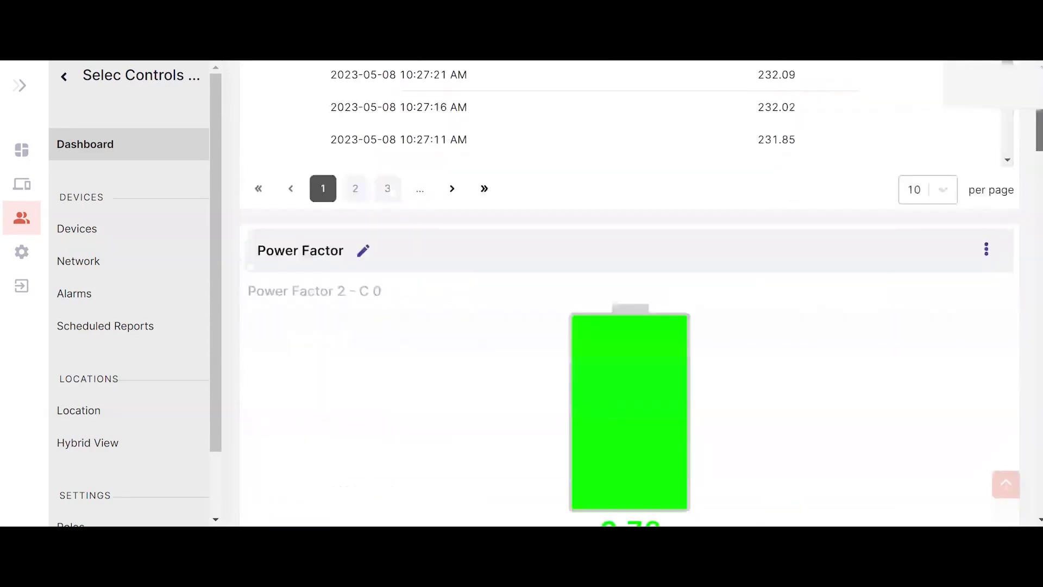
scroll(1038, 117, "up", 7)
scroll(1039, 117, "up", 3)
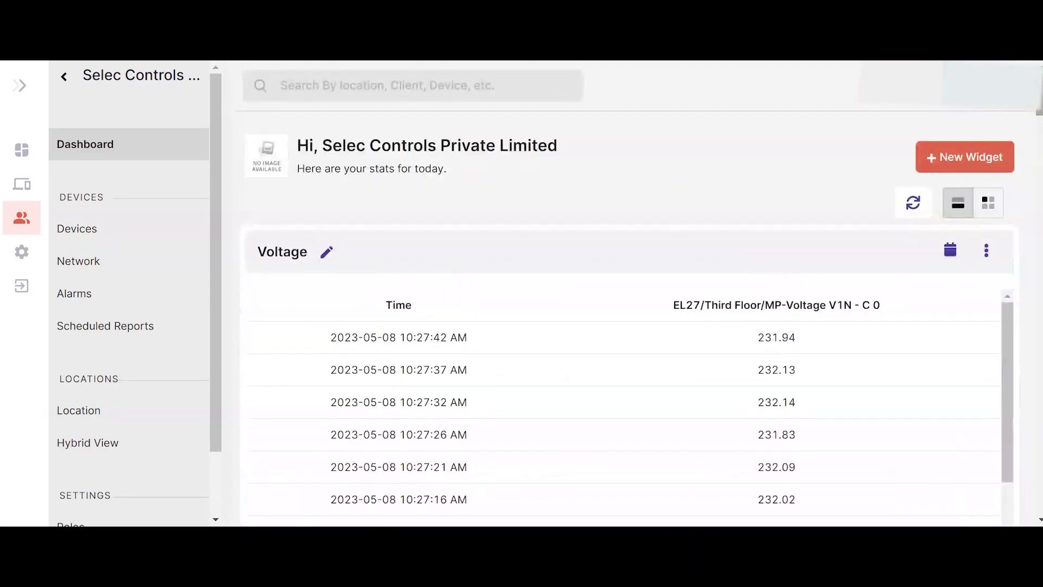
left_click(984, 209)
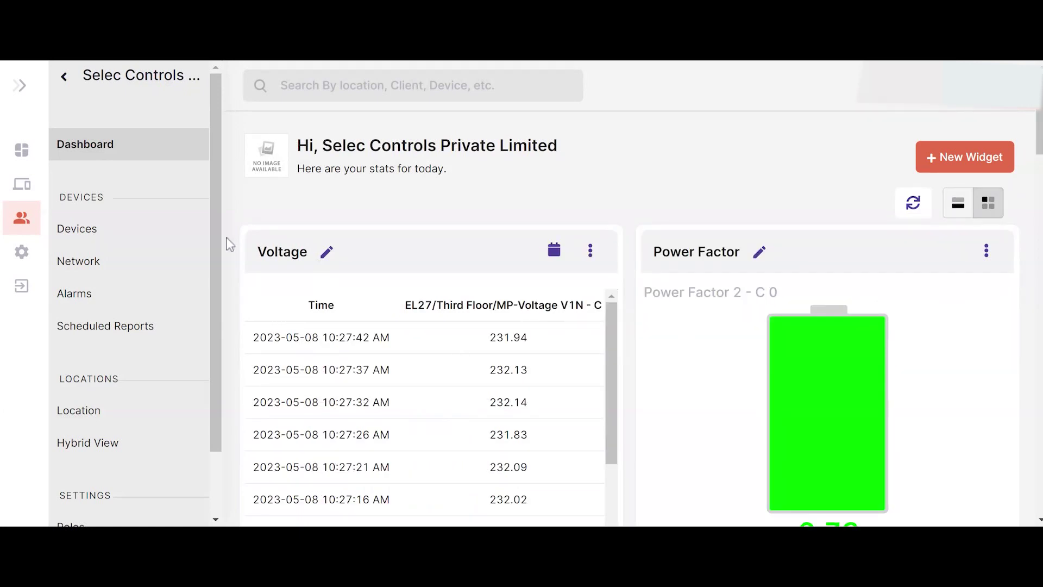
left_click(92, 234)
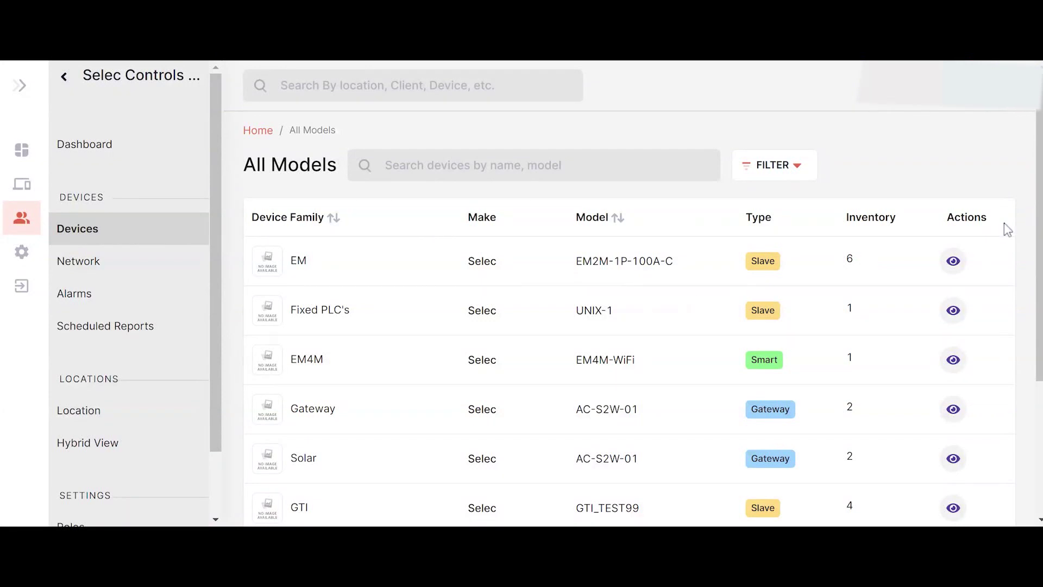
- Scroll the All Models list to view model types and inventory, e.g. EM2M-1P-100A-C as Slave with 6
left_click_drag(1038, 228, 1038, 276)
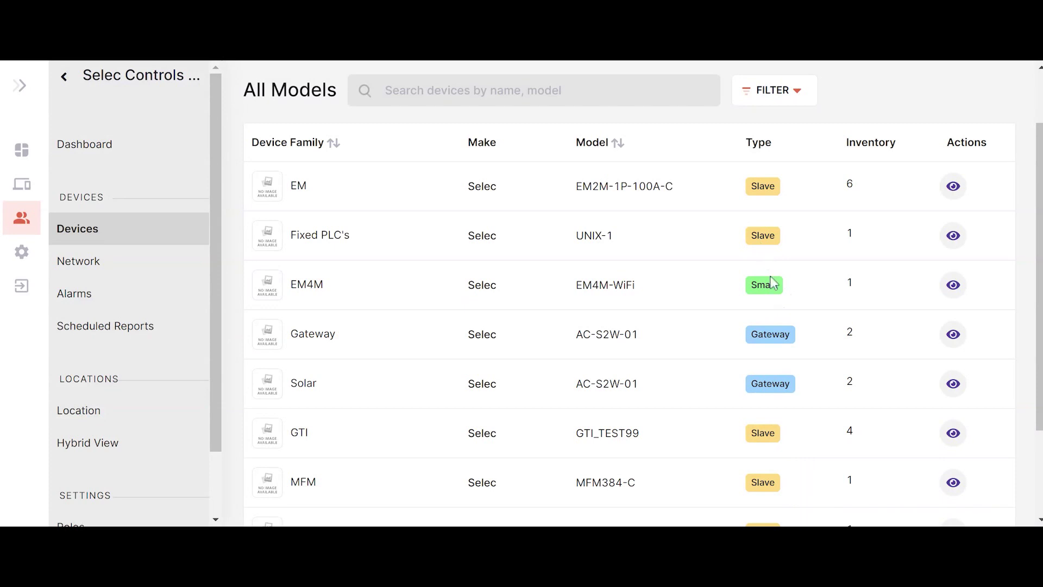
- Review the Main Panel-Gateway's connected devices and general settings, then cancel without saving
left_click(953, 336)
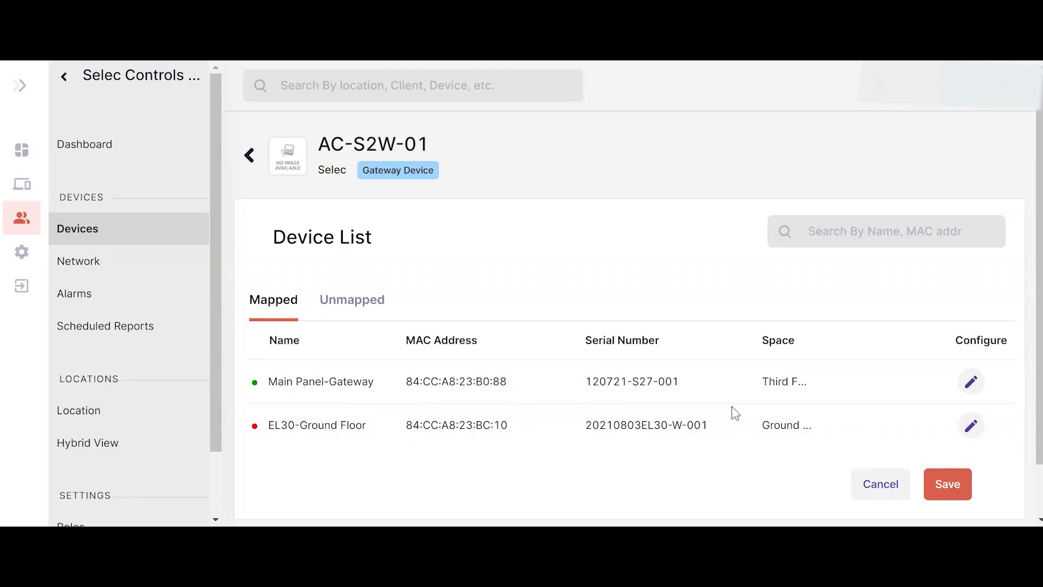
left_click(331, 384)
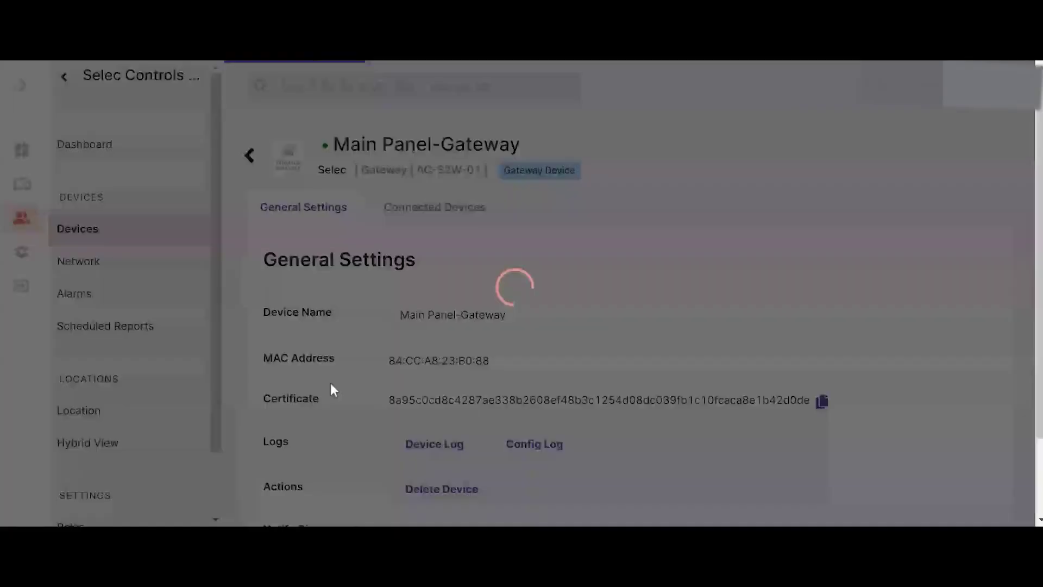
left_click(453, 211)
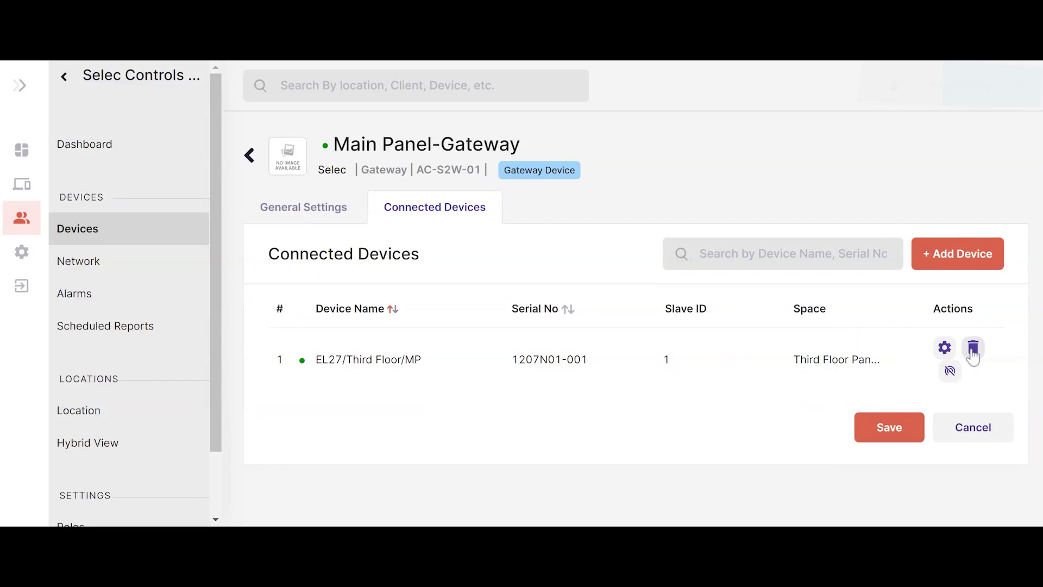
left_click(326, 212)
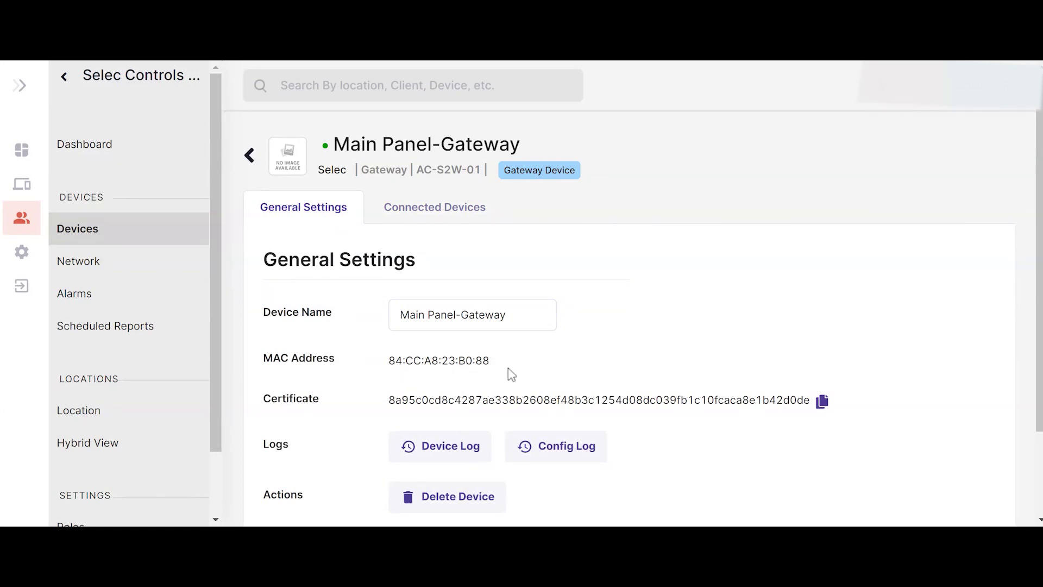
scroll(1019, 321, "down", 2)
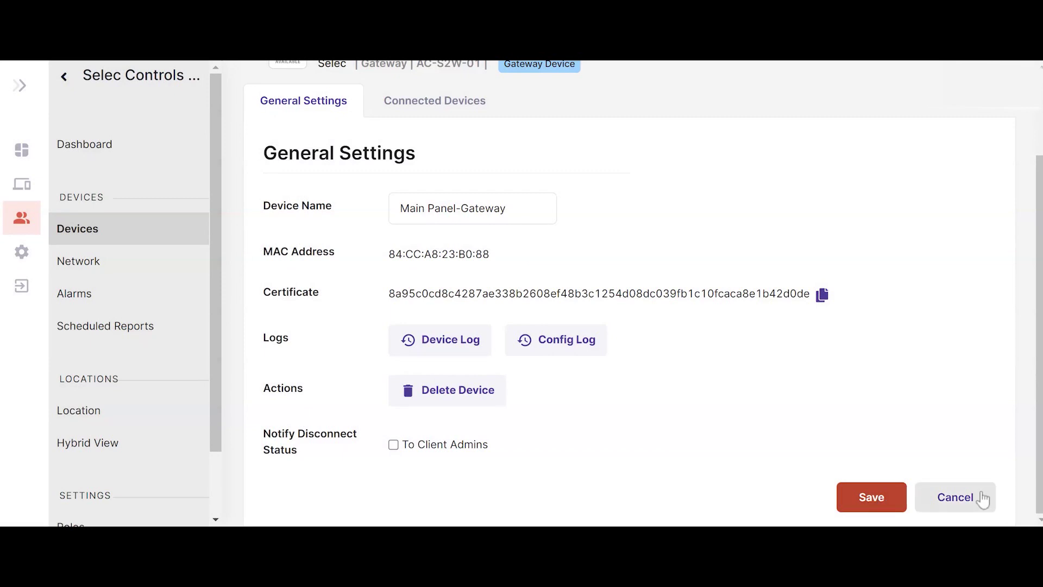
left_click(957, 499)
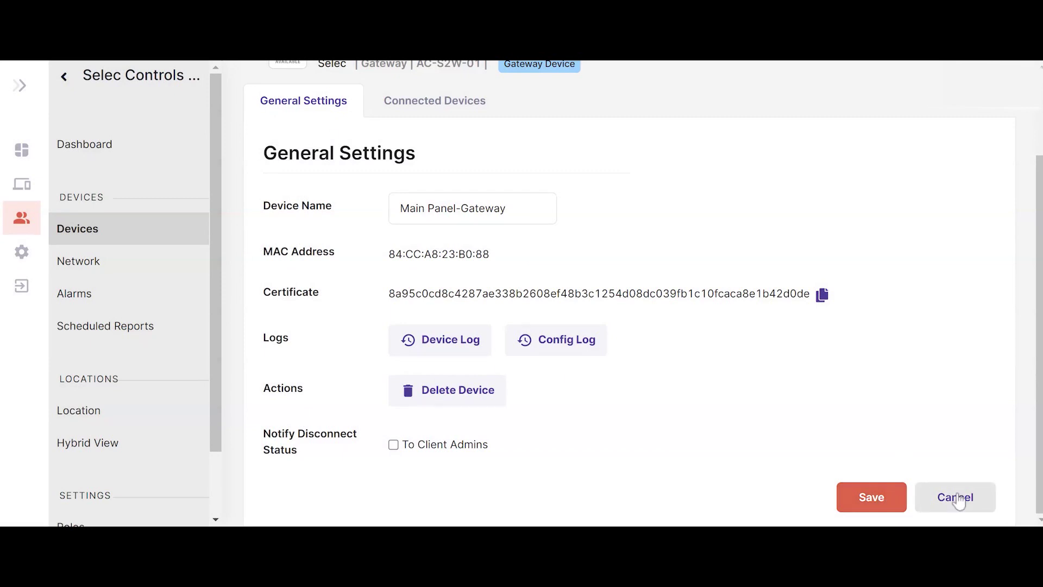
scroll(1031, 233, "up", 3)
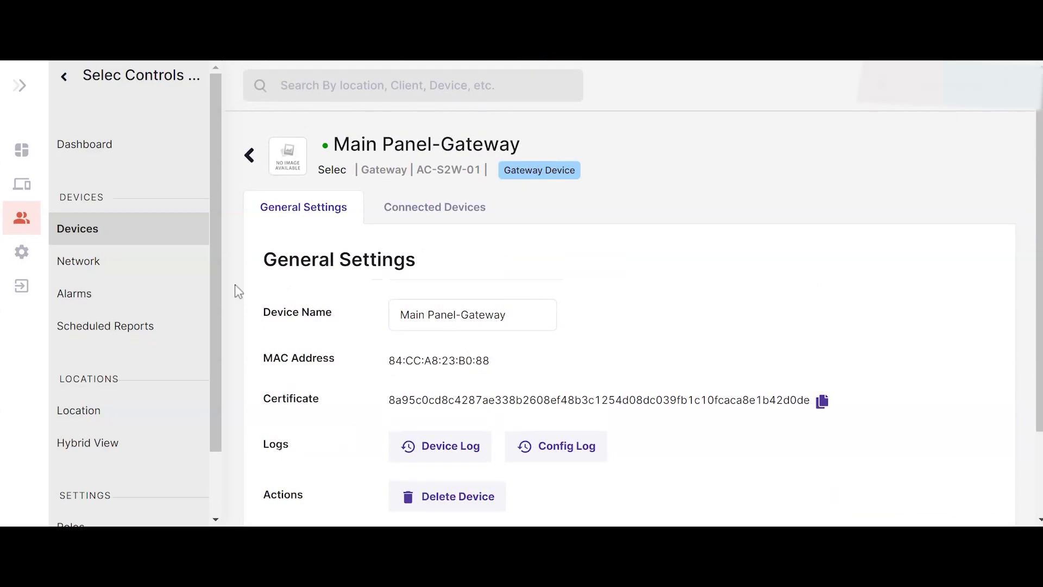
left_click(113, 232)
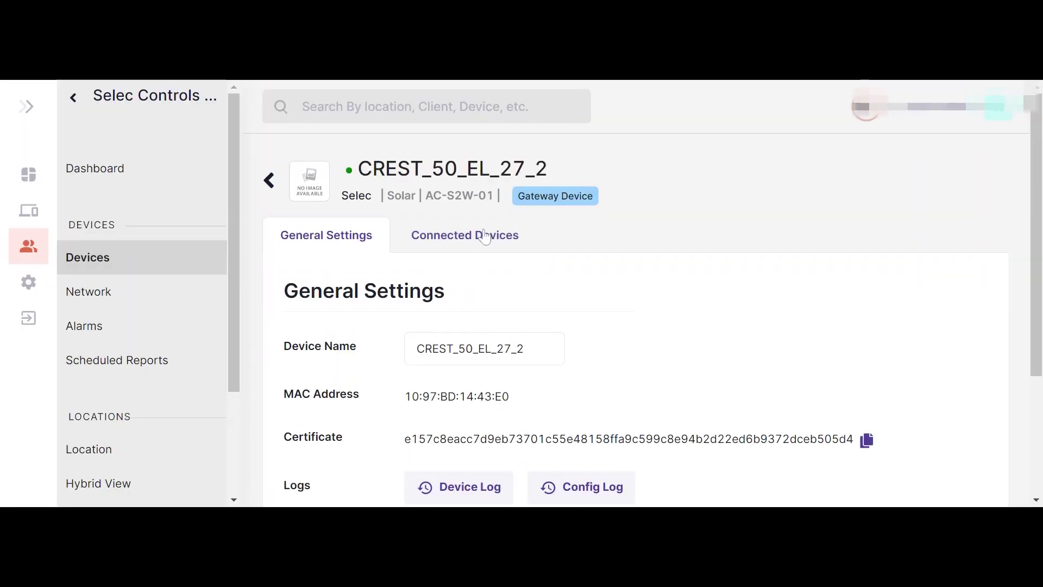
- Review the CREST_50_EL_27_2 gateway's connected devices and general settings, then return to the AC-S2W-01 device list
left_click(484, 239)
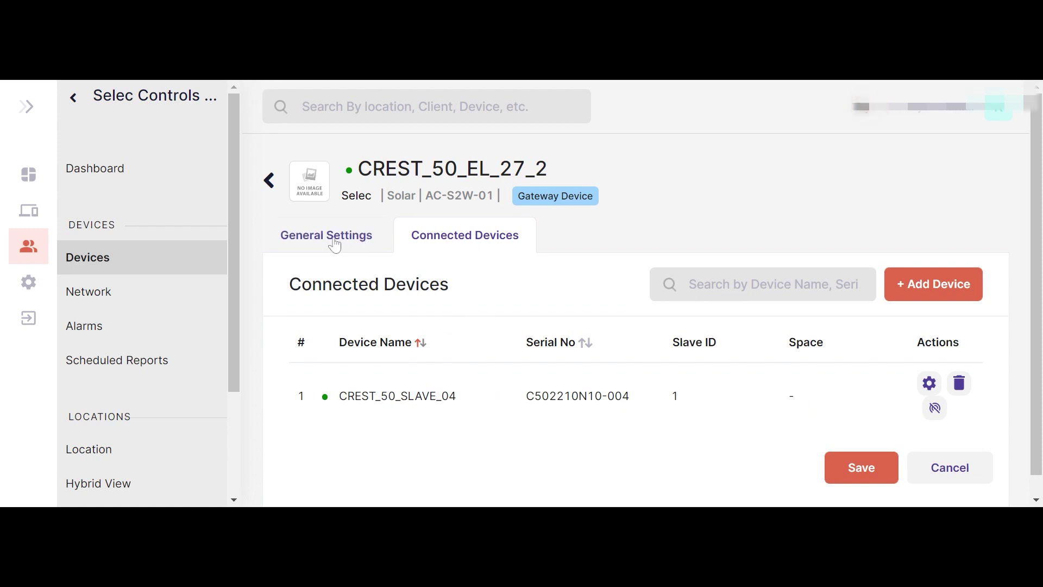
left_click(356, 246)
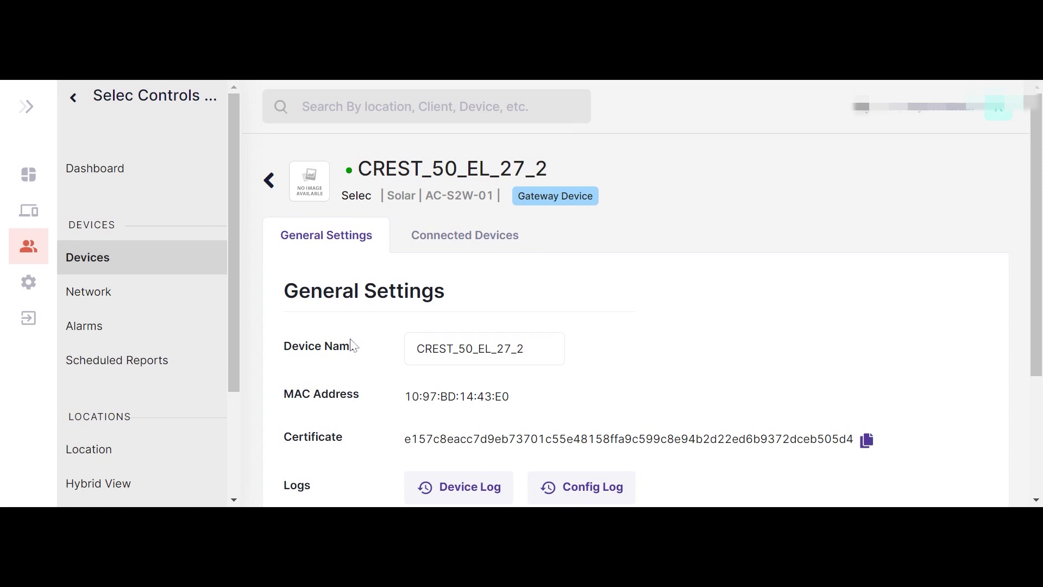
scroll(366, 367, "down", 3)
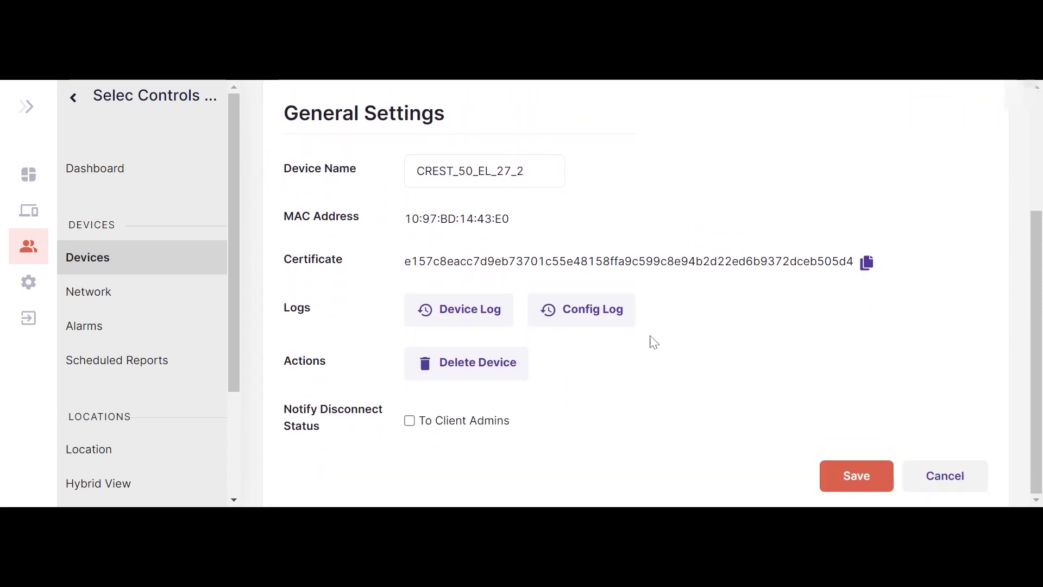
scroll(507, 206, "up", 3)
left_click(277, 179)
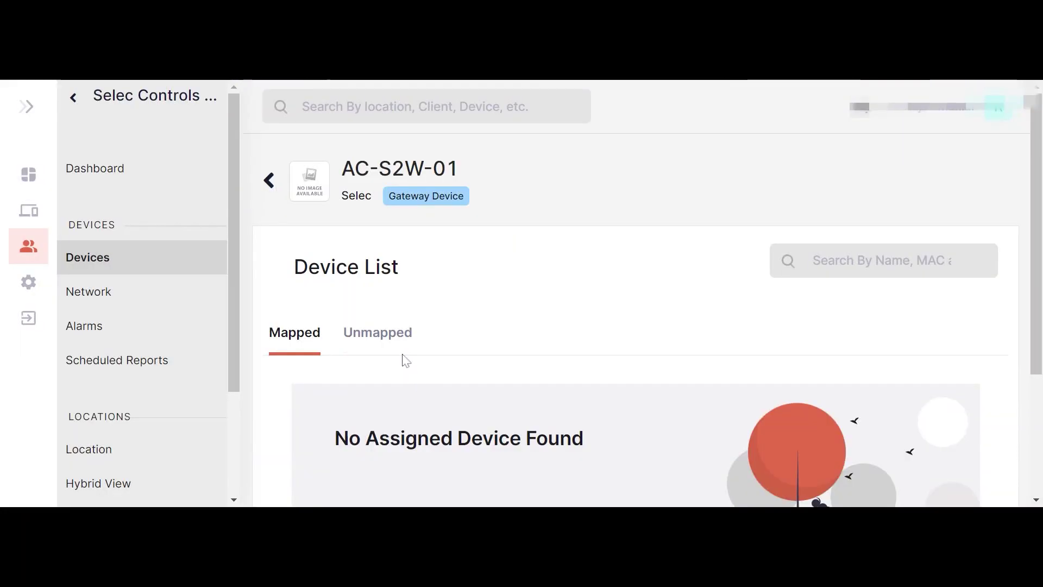
- Reopen the AC-S2W-01 gateway model's device list and compare its Unmapped and Mapped tabs
left_click(269, 181)
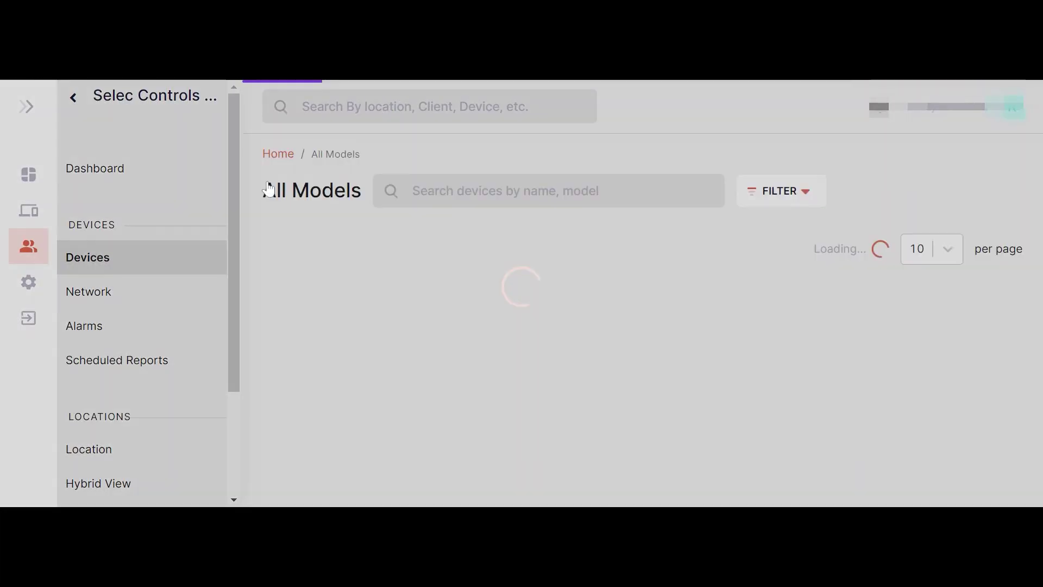
scroll(471, 402, "down", 2)
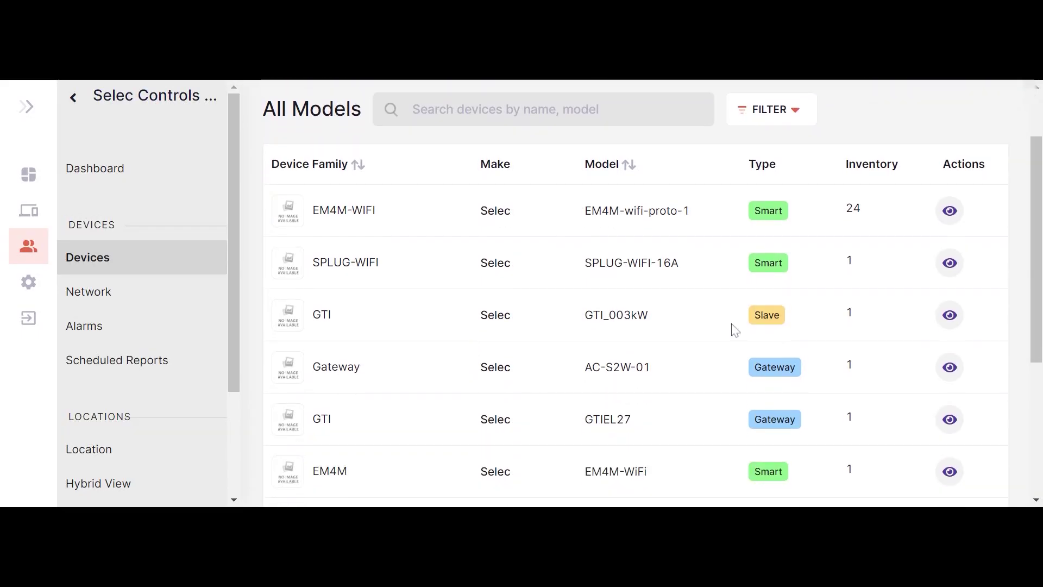
left_click(949, 367)
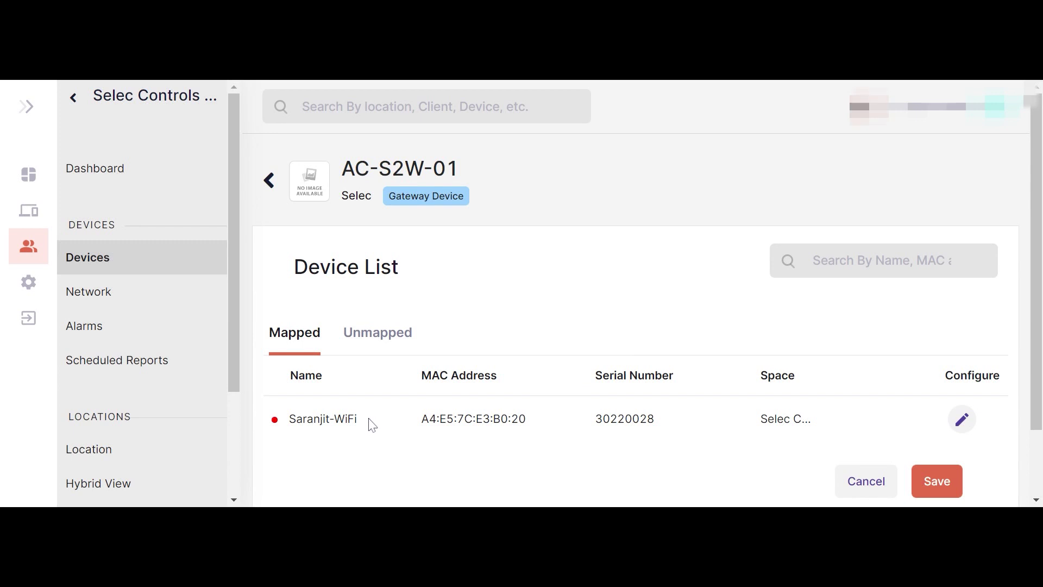
left_click(387, 333)
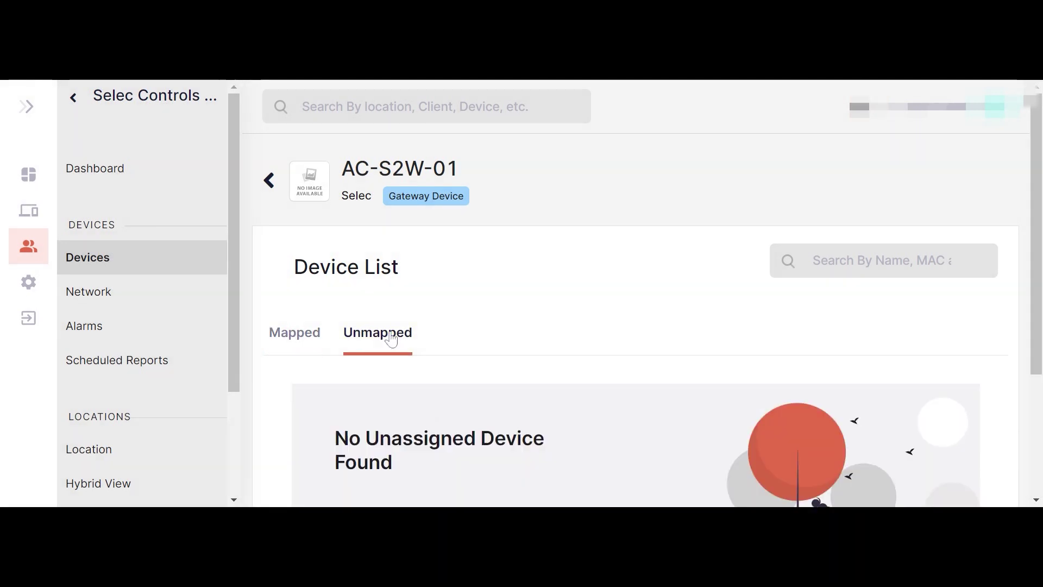
left_click(299, 334)
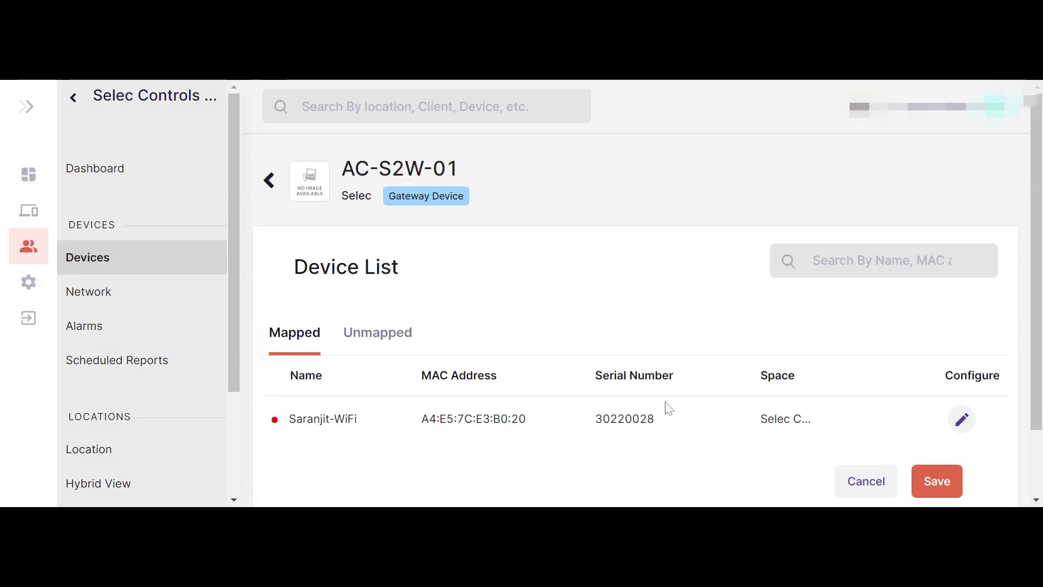
- Open the mapped WiFi gateway's connected devices and the slave device with slave ID 1
left_click(963, 420)
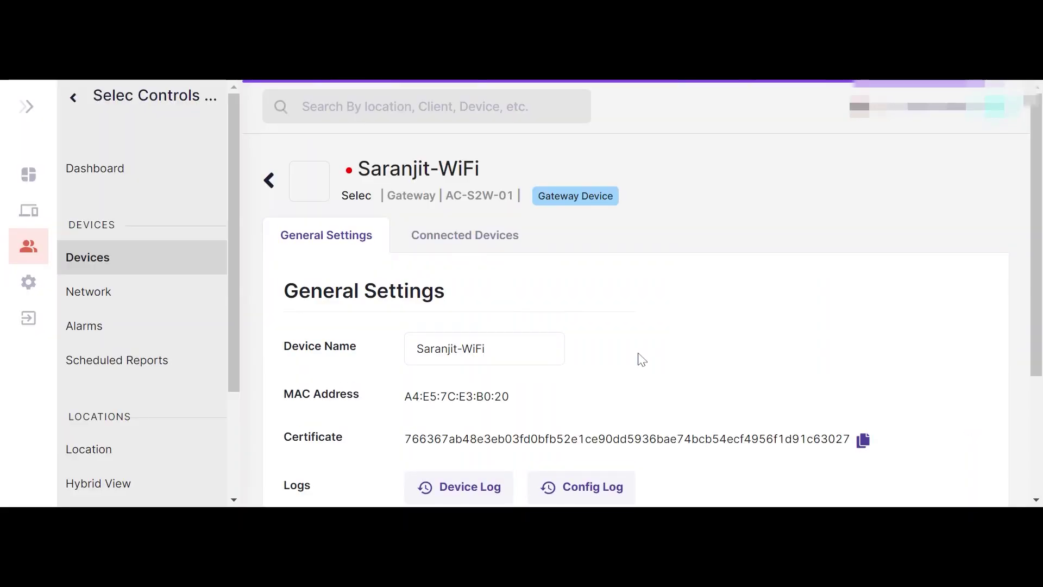
left_click(479, 239)
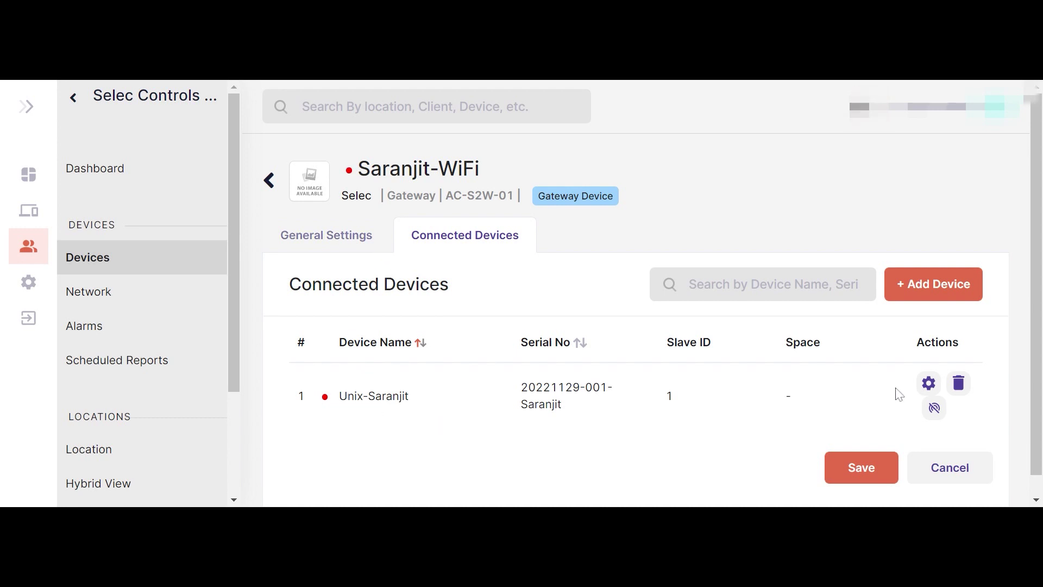
left_click(927, 384)
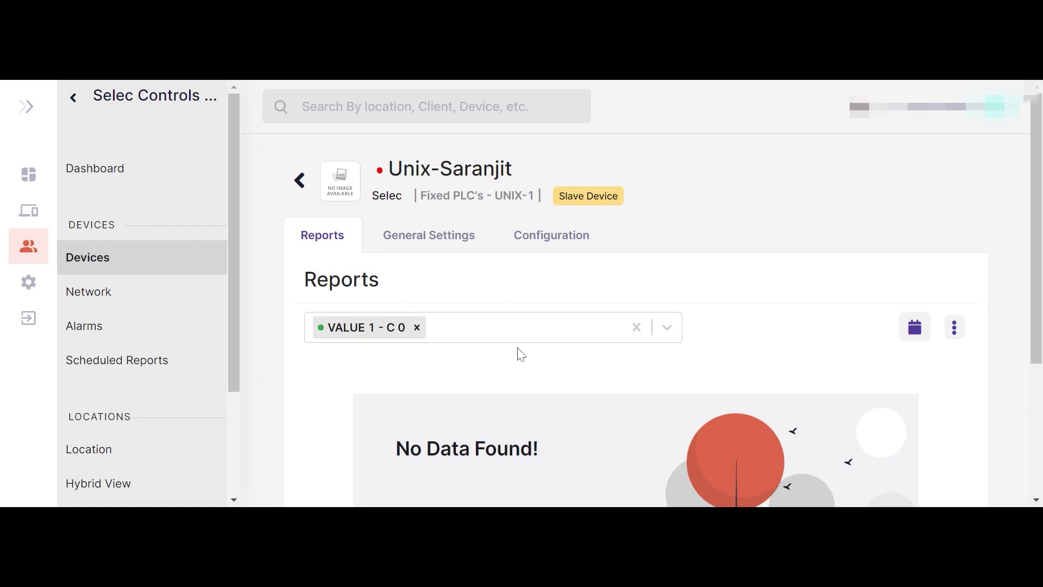
- Review the Unix-Saranjit slave's general settings, including Slave ID 1, then open its parameter configuration
left_click(444, 244)
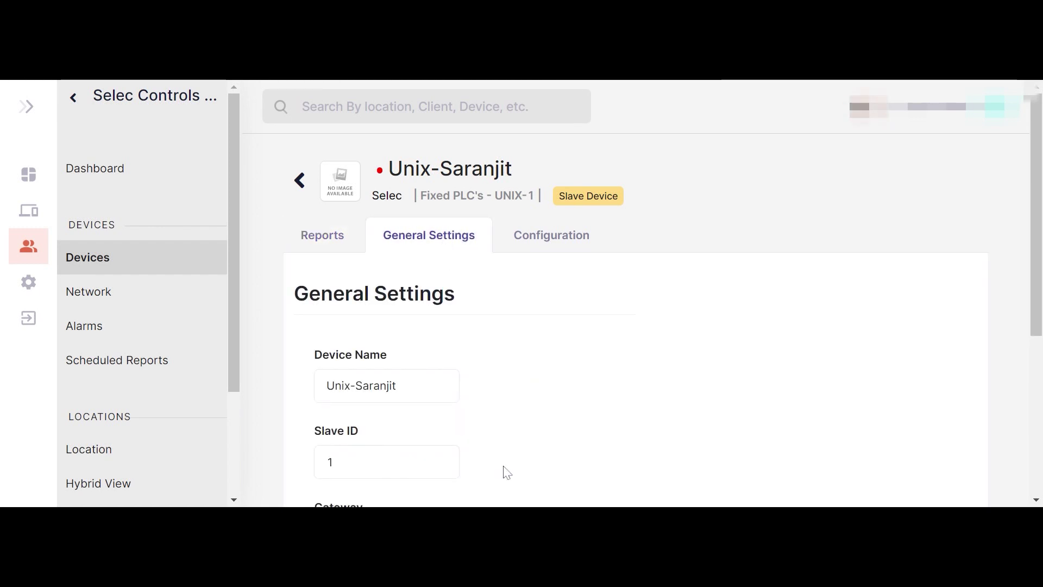
scroll(505, 472, "down", 4)
scroll(506, 472, "down", 1)
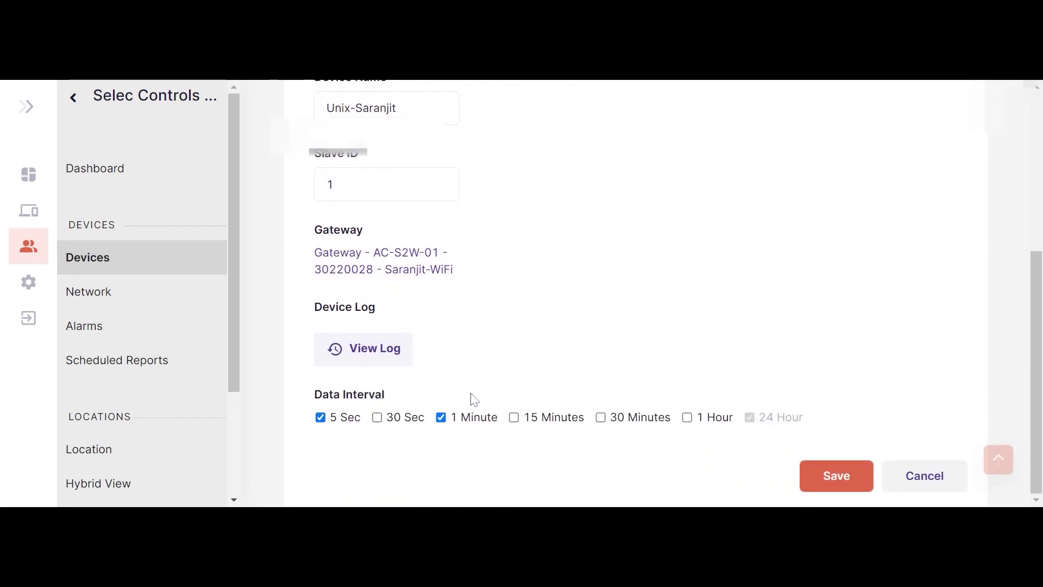
scroll(498, 314, "up", 4)
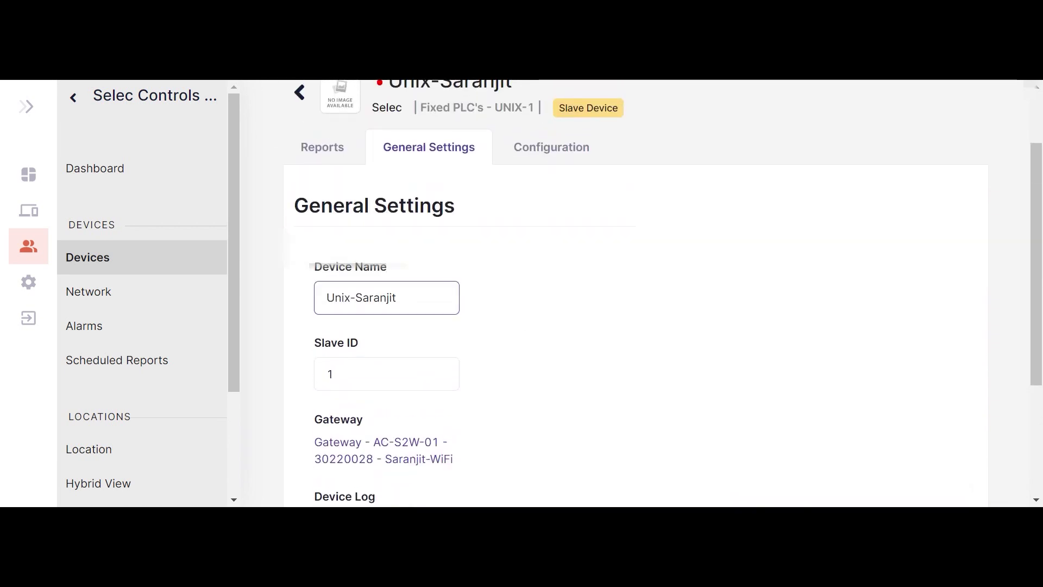
left_click(386, 369)
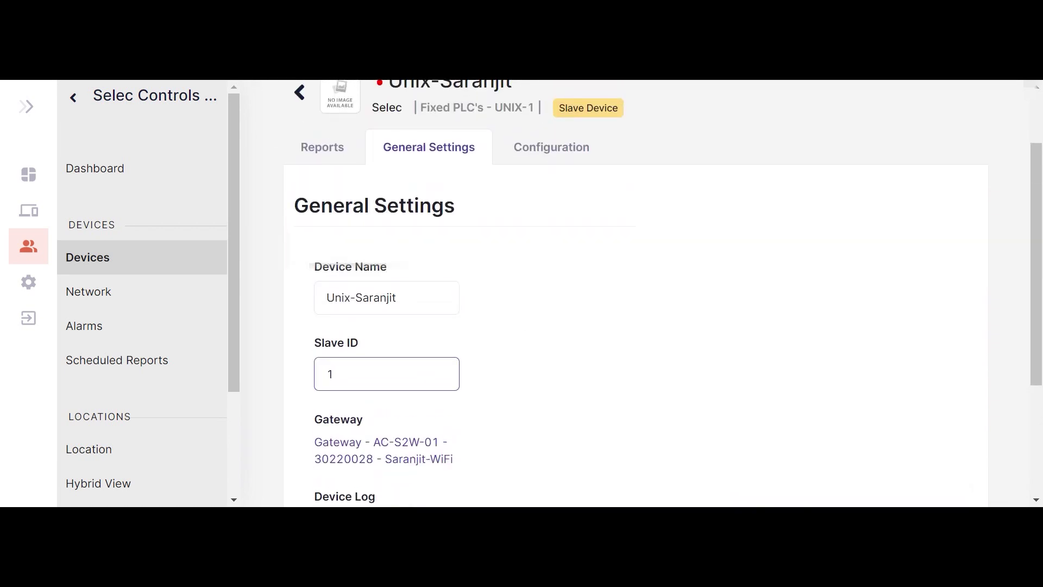
left_click(549, 148)
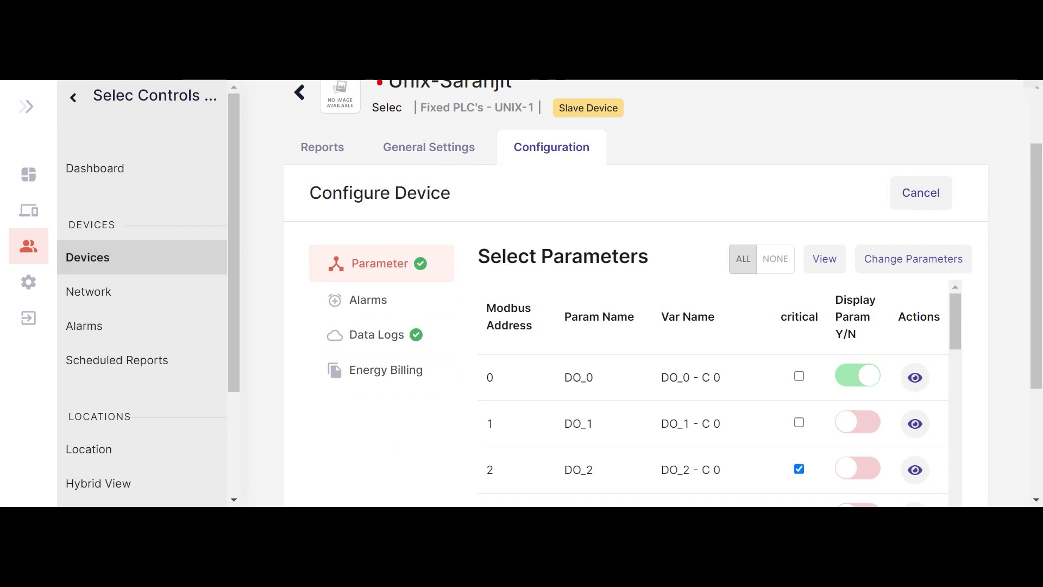
scroll(584, 375, "down", 1)
scroll(585, 379, "up", 1)
scroll(729, 374, "down", 5)
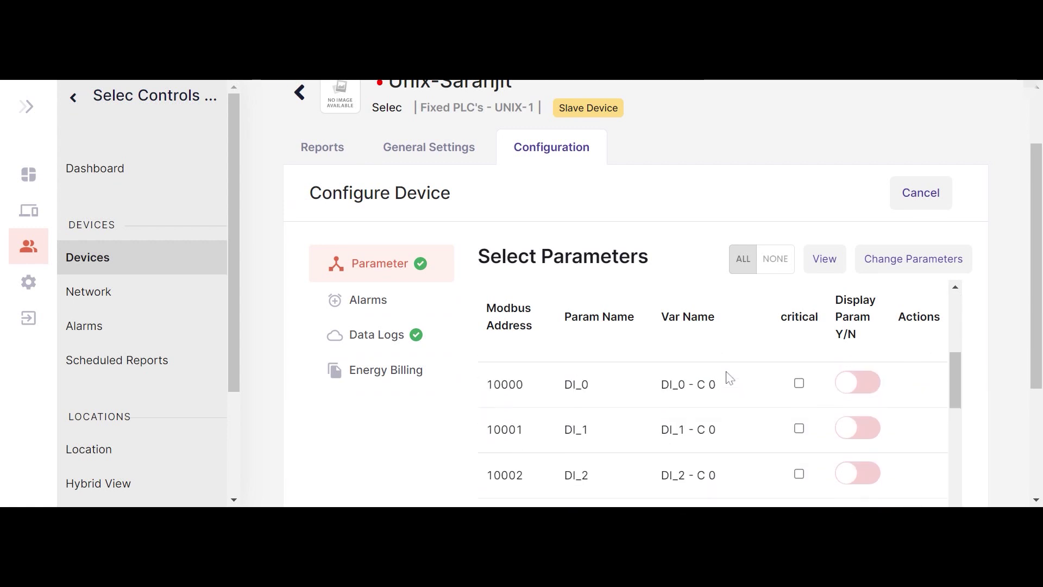
scroll(728, 378, "down", 10)
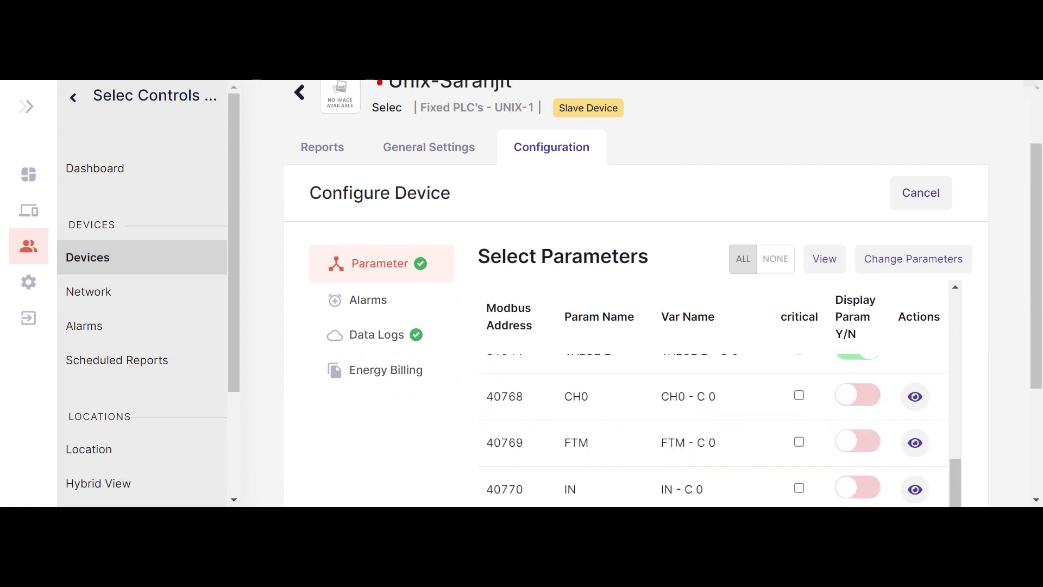
scroll(712, 429, "down", 1)
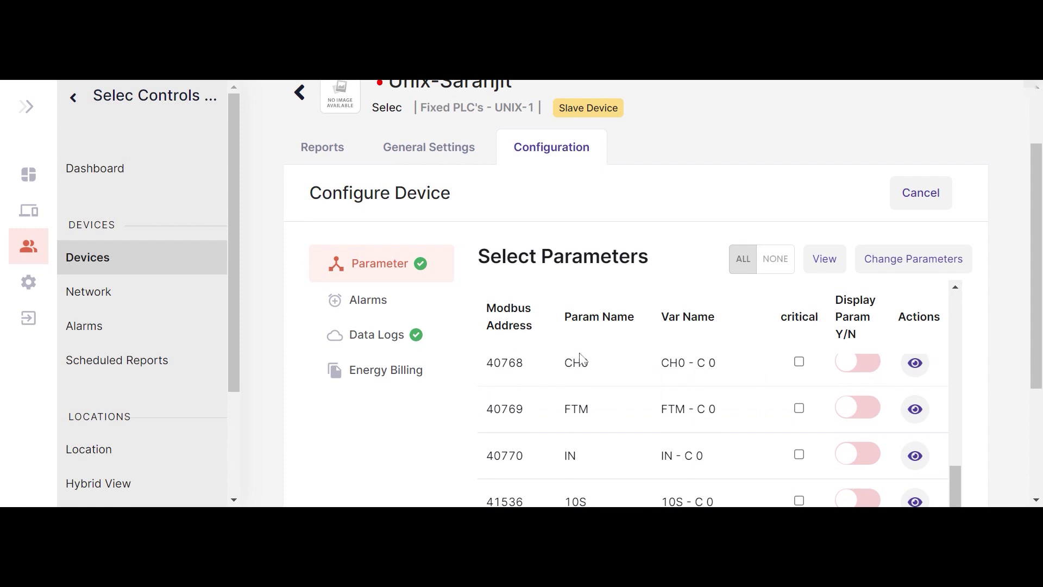
scroll(577, 350, "up", 2)
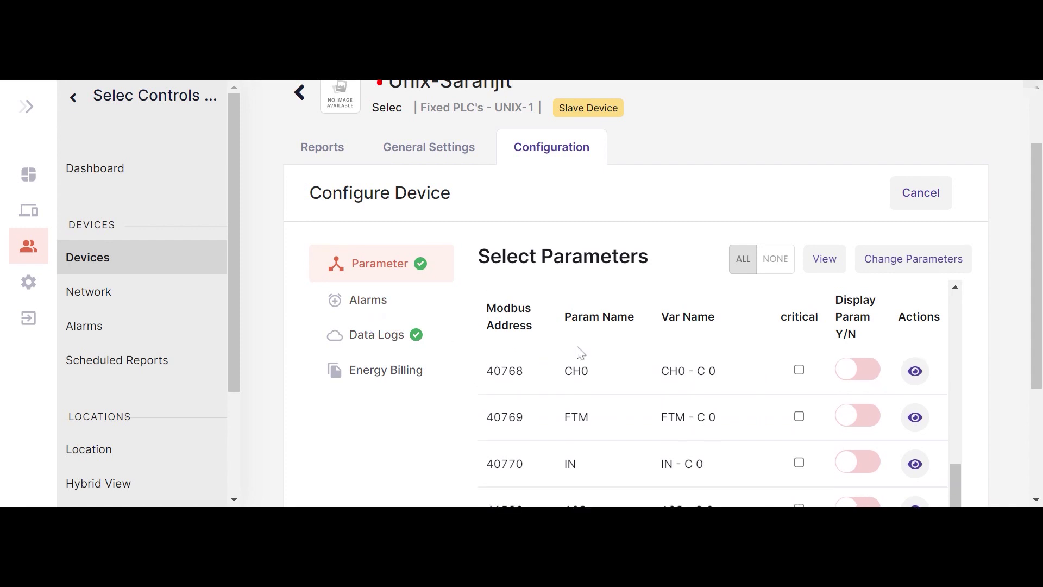
scroll(579, 351, "up", 2)
scroll(577, 350, "down", 4)
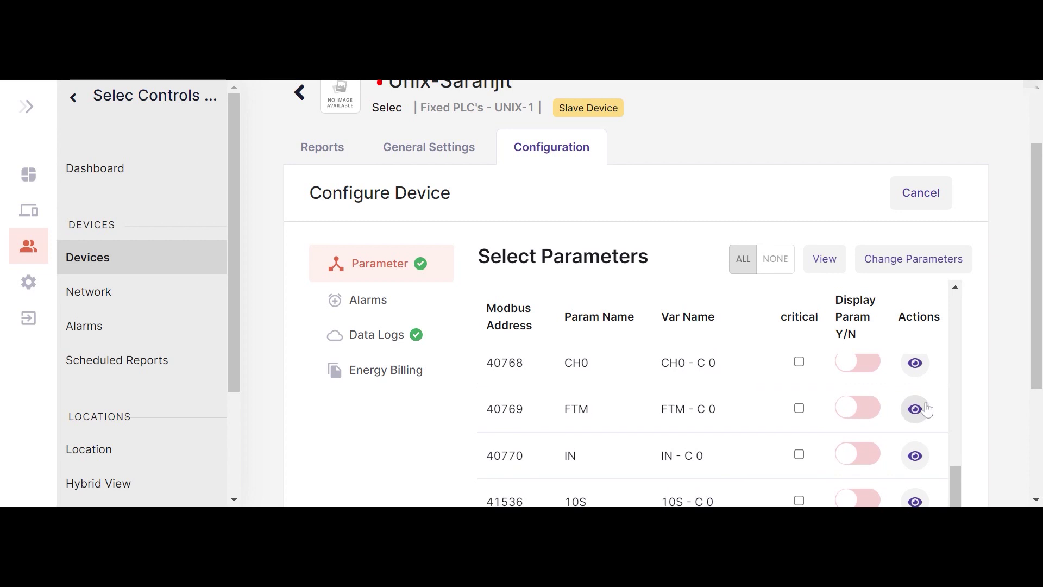
left_click(371, 303)
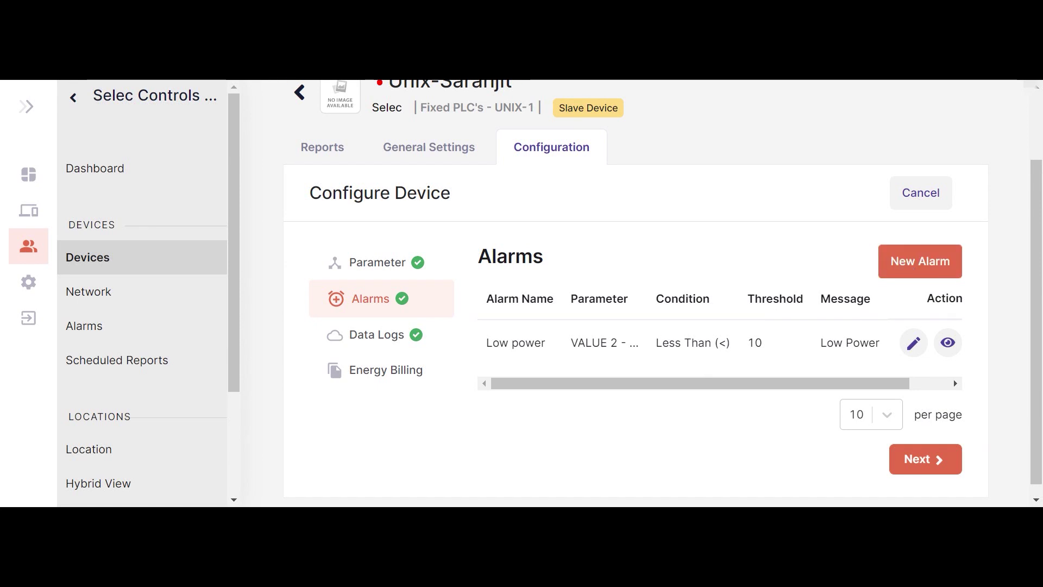
left_click(917, 267)
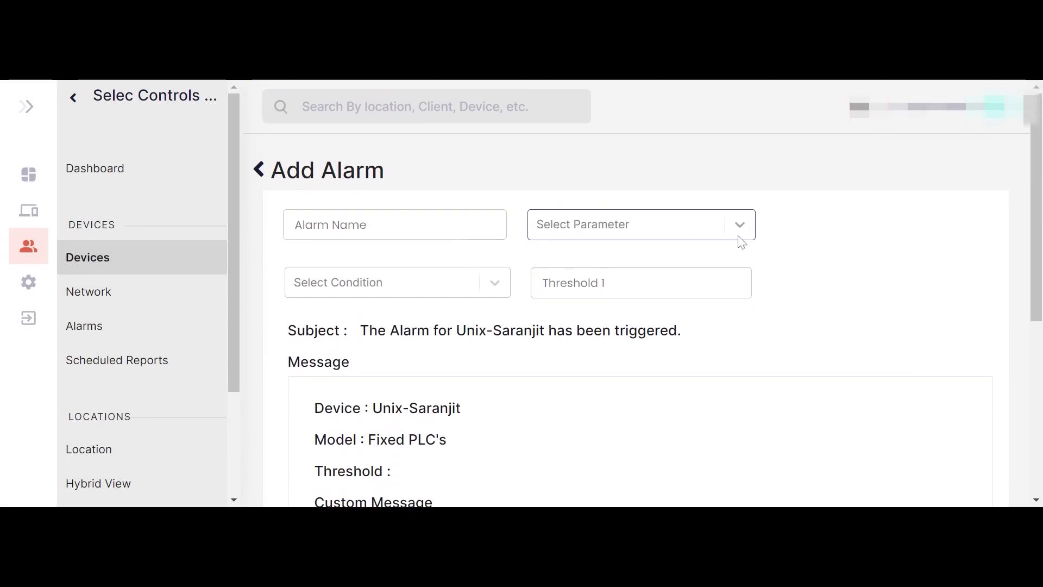
left_click(496, 288)
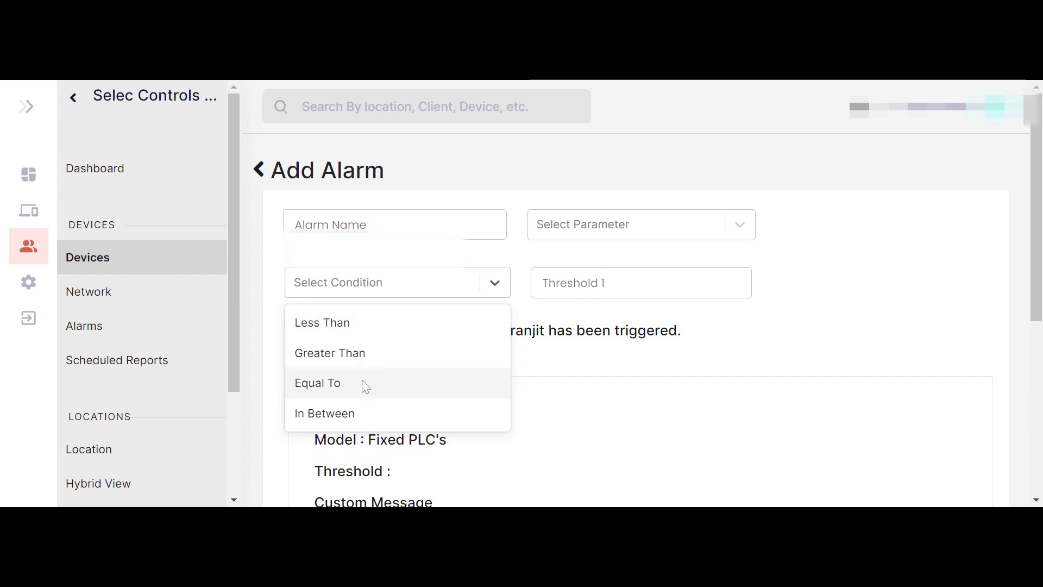
left_click(649, 287)
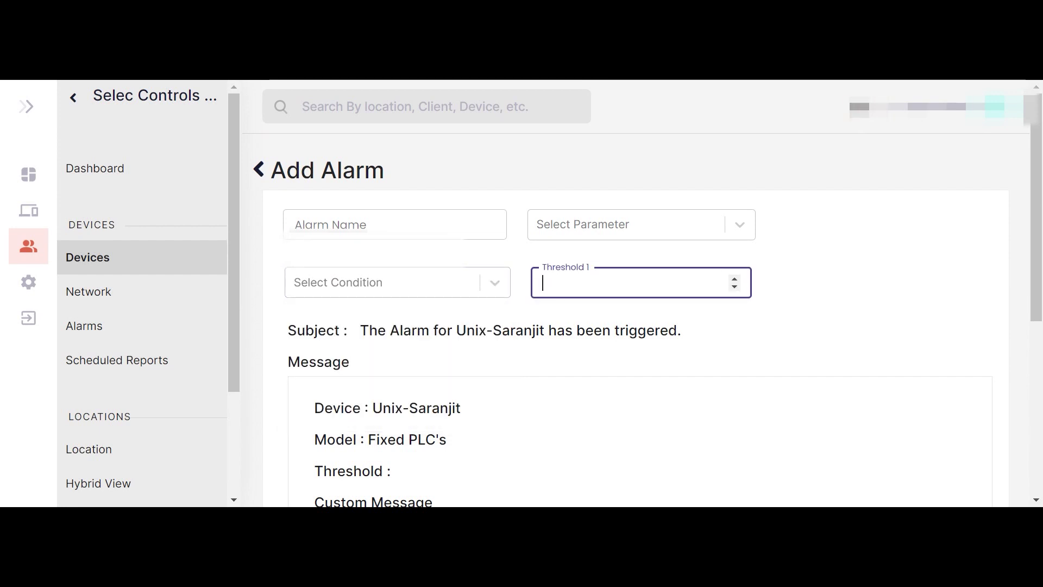
scroll(656, 328, "down", 1)
scroll(655, 327, "down", 1)
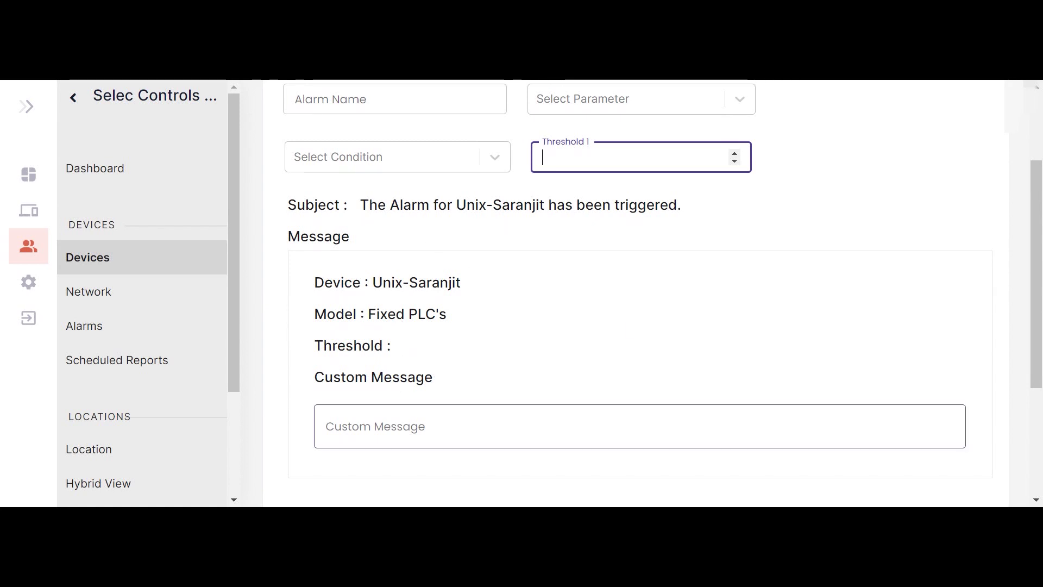
scroll(640, 325, "down", 1)
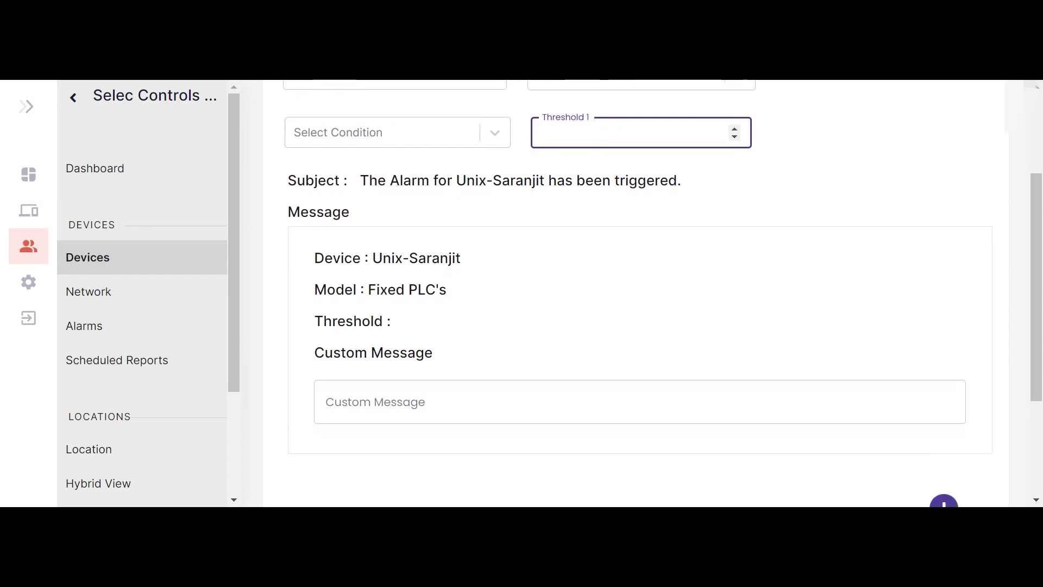
scroll(358, 423, "down", 2)
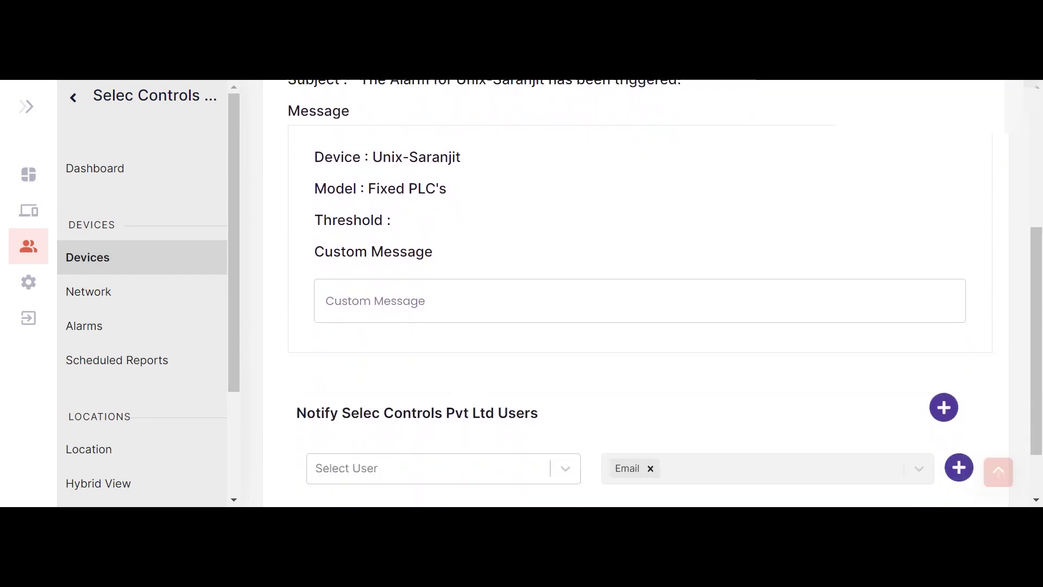
left_click(391, 408)
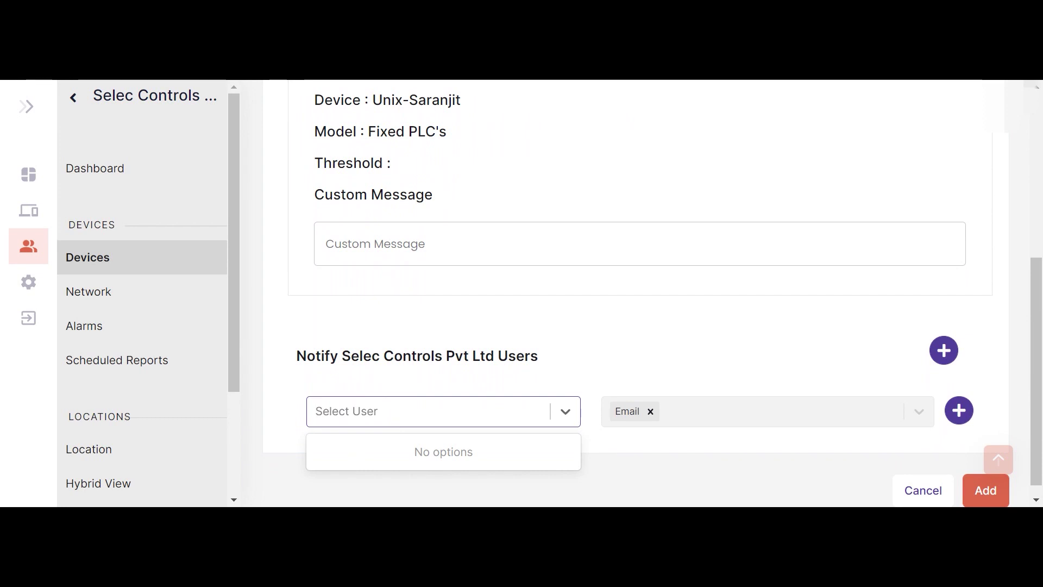
left_click(766, 420)
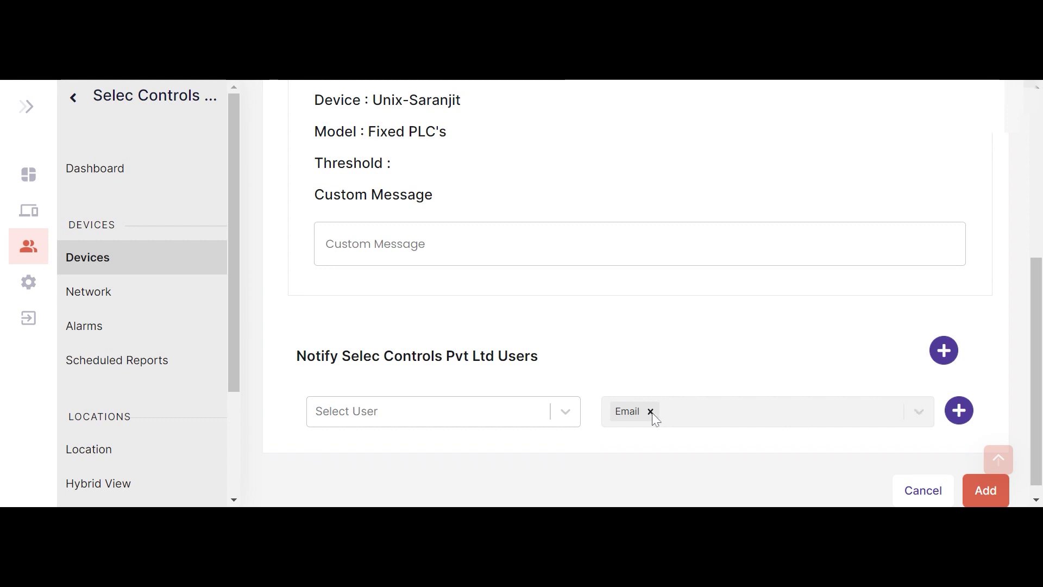
scroll(834, 447, "down", 1)
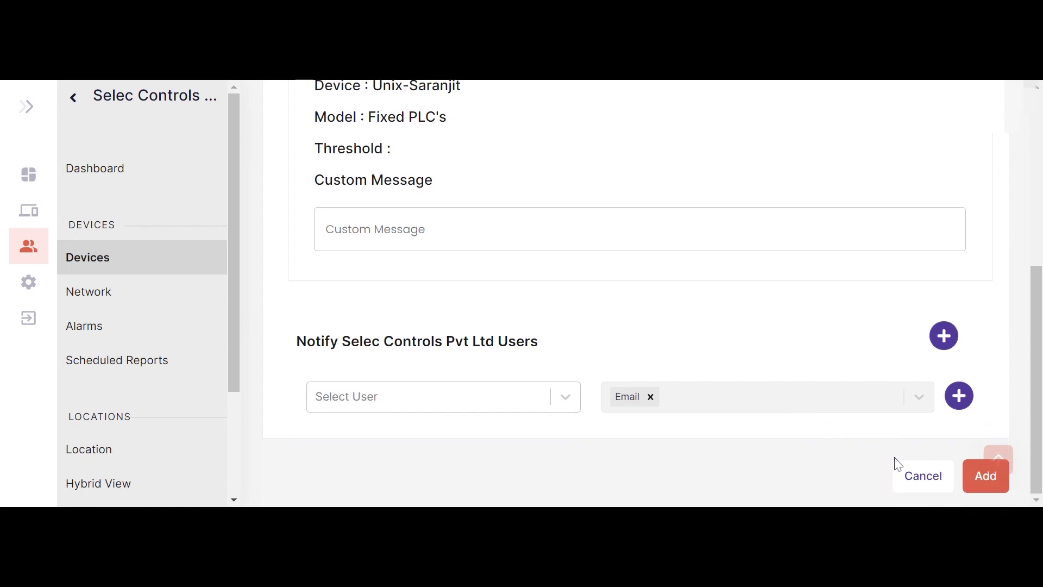
scroll(897, 464, "up", 4)
scroll(897, 463, "down", 4)
left_click(916, 478)
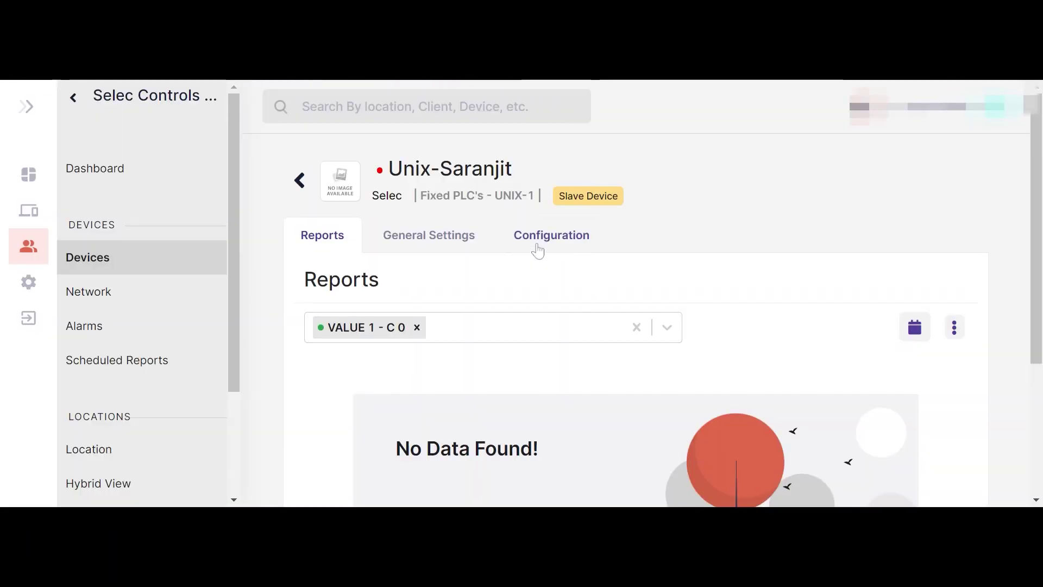
left_click(537, 242)
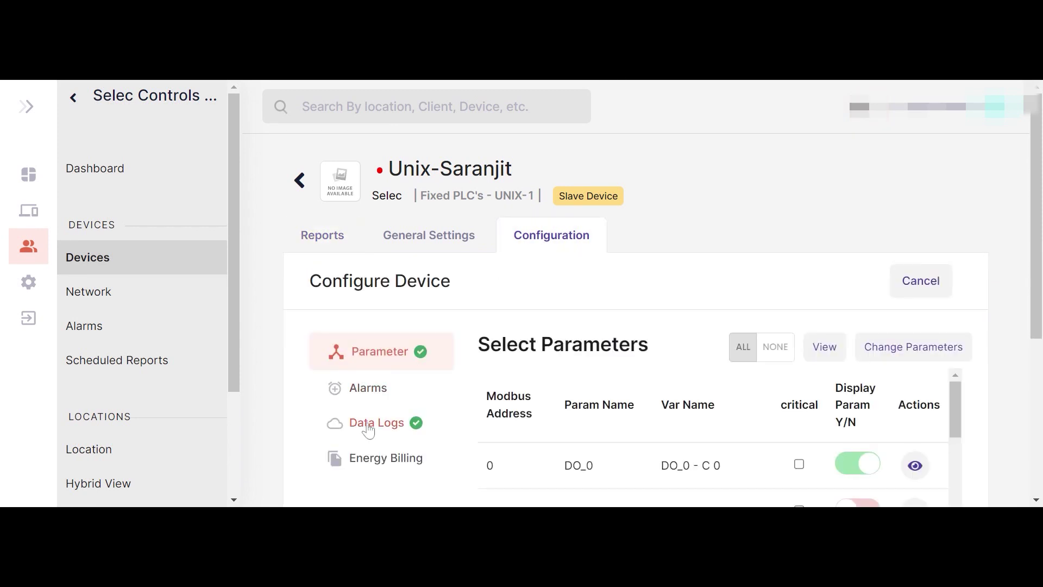
left_click(103, 302)
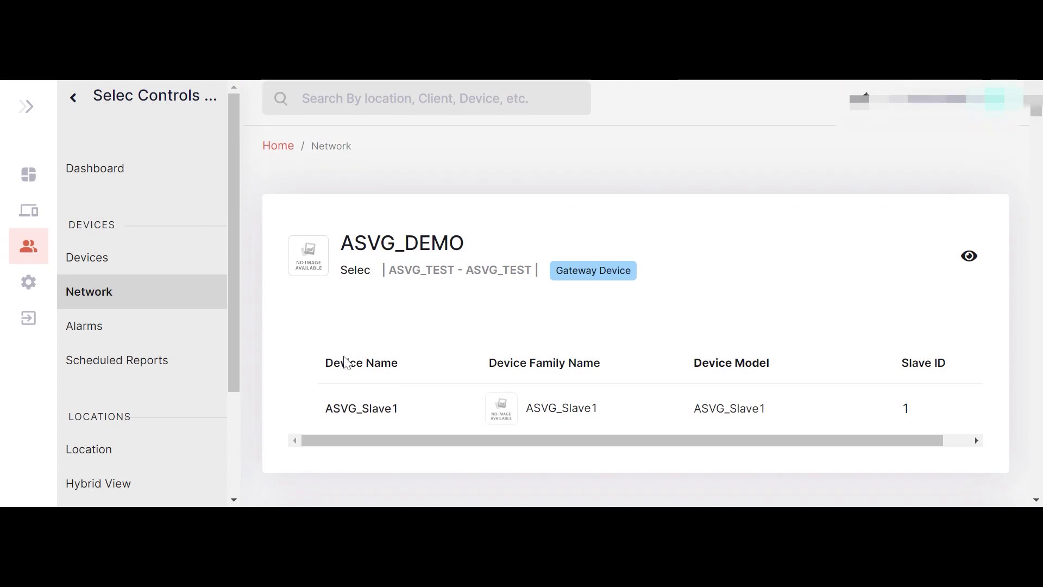
- Scroll the Network page through gateways Saranjit-WiFi and CREST_50_EL_27_2 and EM4M-WiFi smart devices
scroll(346, 363, "down", 1)
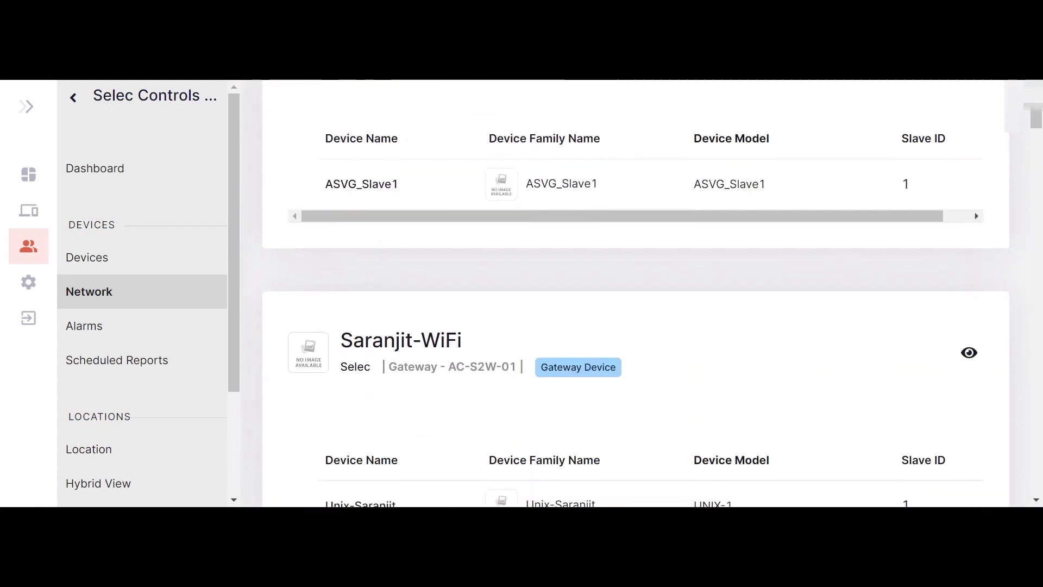
scroll(635, 294, "down", 2)
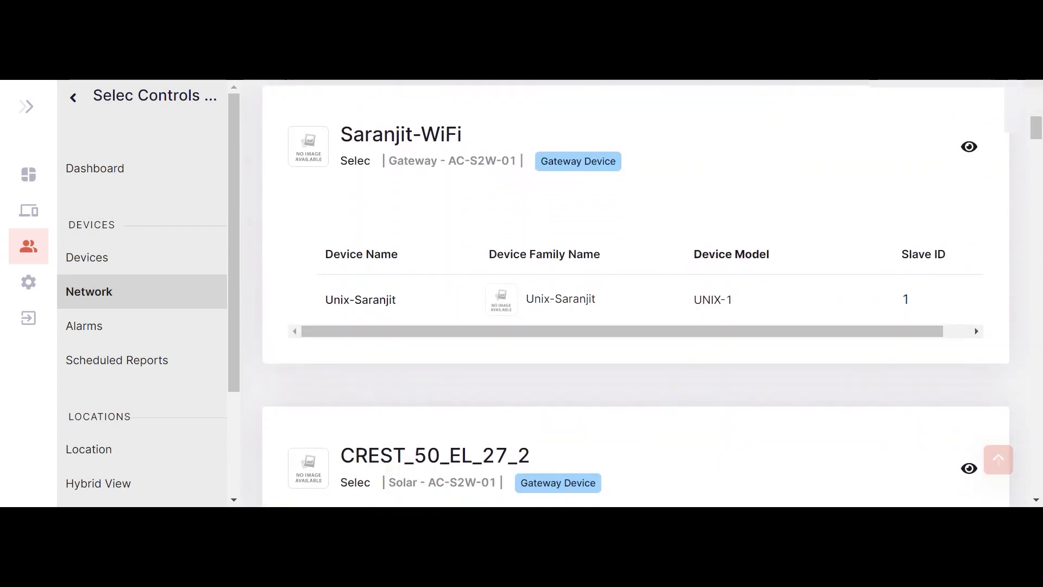
scroll(635, 293, "down", 4)
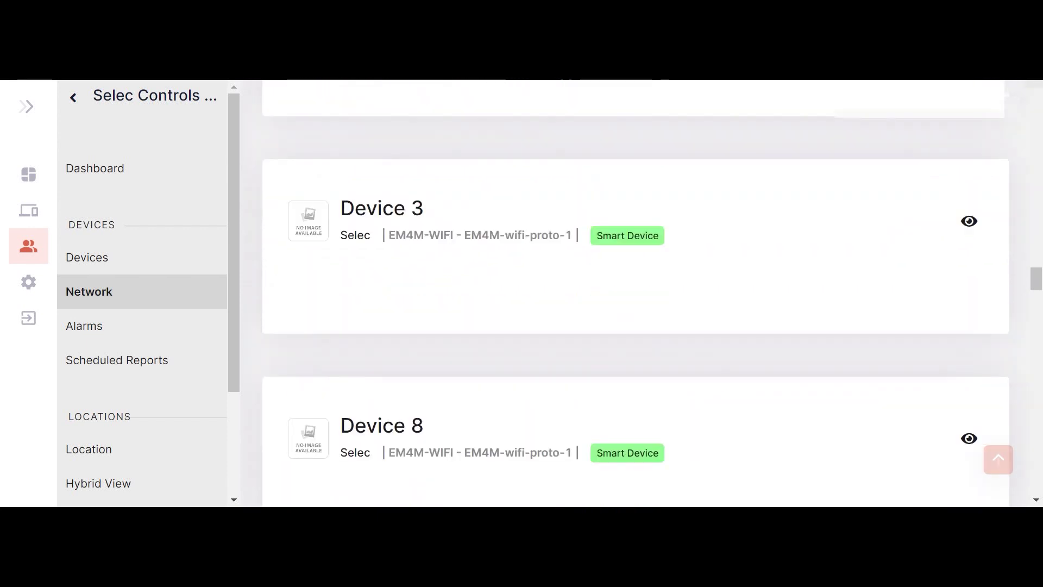
- Scroll through the triggered alarms history, then bring up the Scheduled Reports list with kwh report
left_click(117, 342)
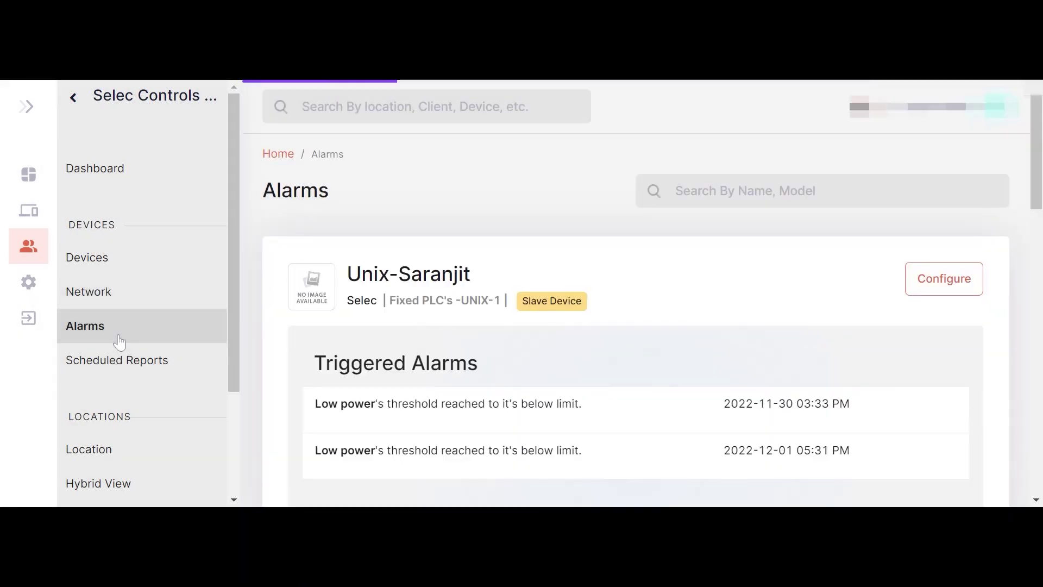
scroll(304, 378, "down", 3)
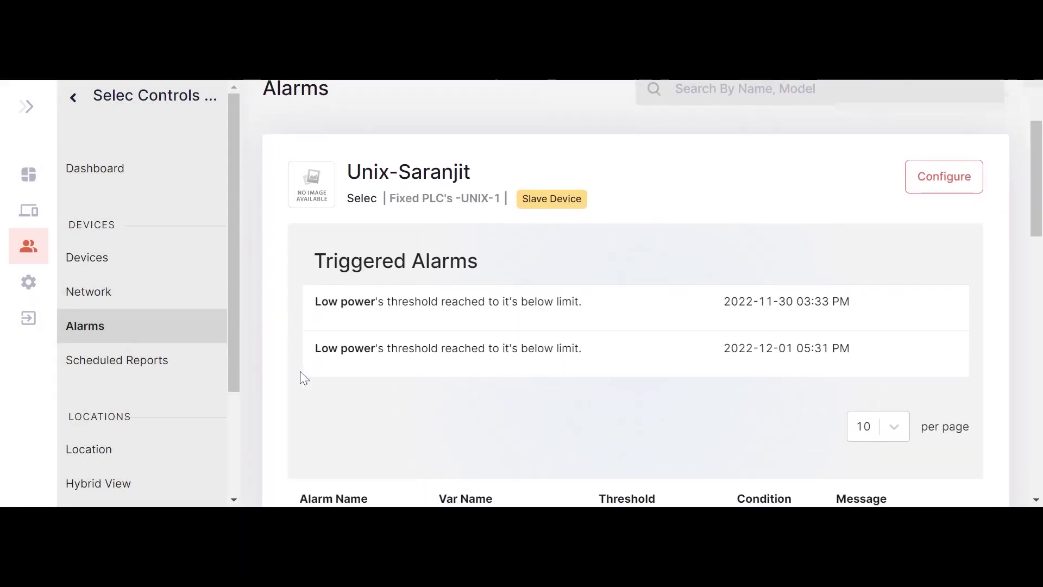
scroll(303, 378, "down", 1)
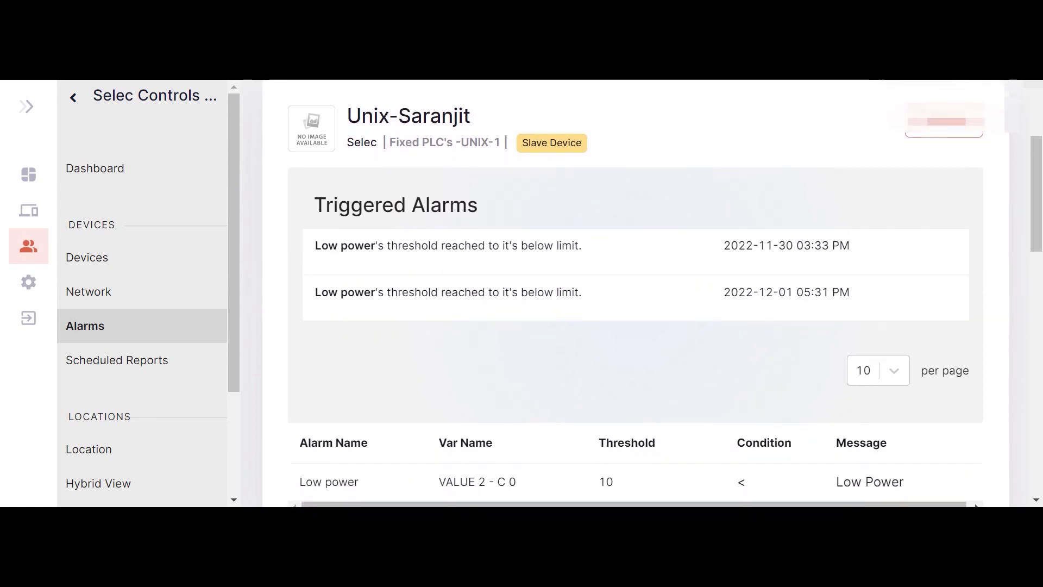
scroll(635, 326, "down", 3)
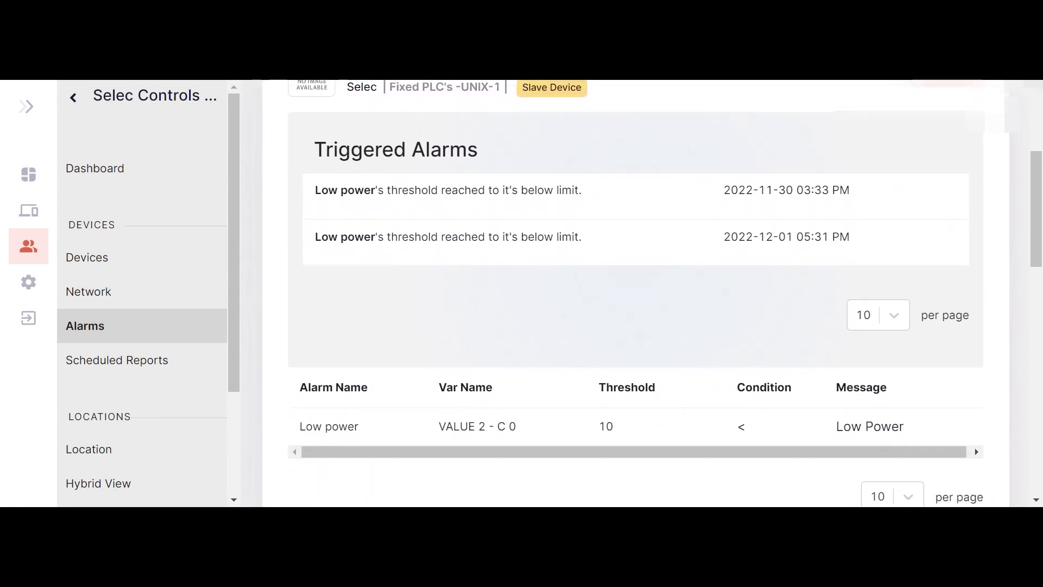
scroll(636, 293, "down", 9)
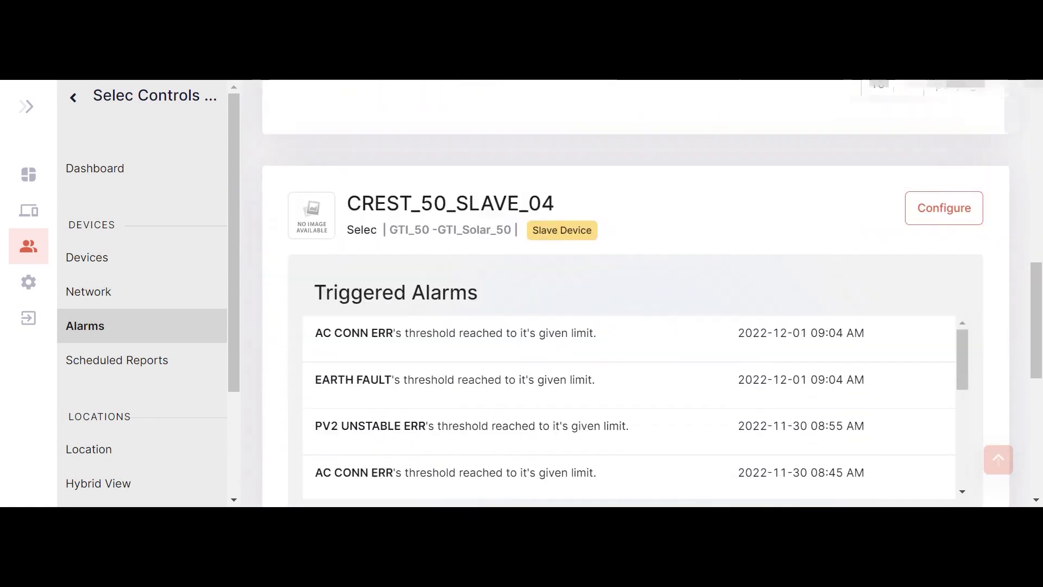
scroll(635, 293, "down", 7)
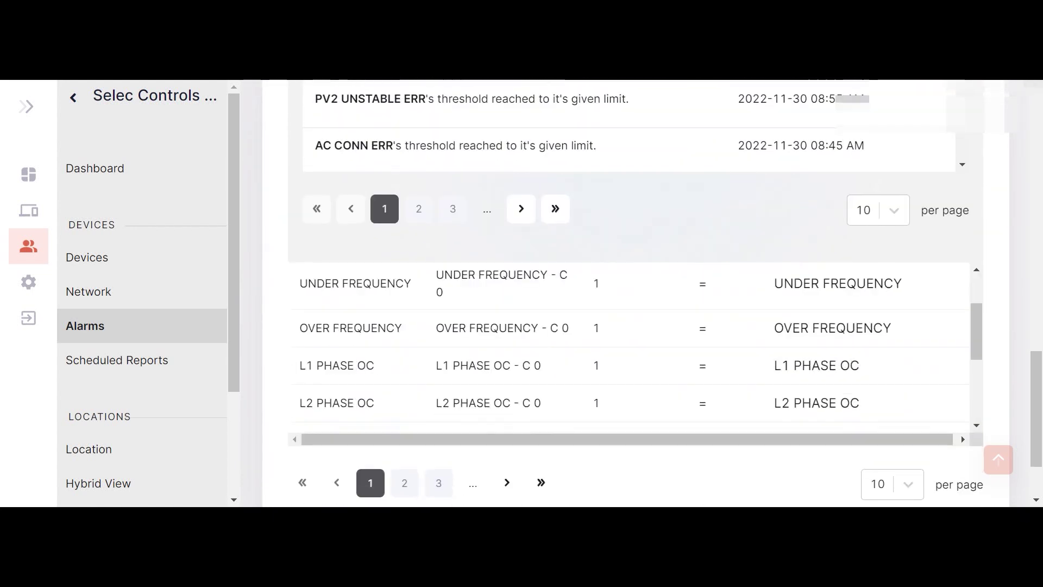
left_click(115, 367)
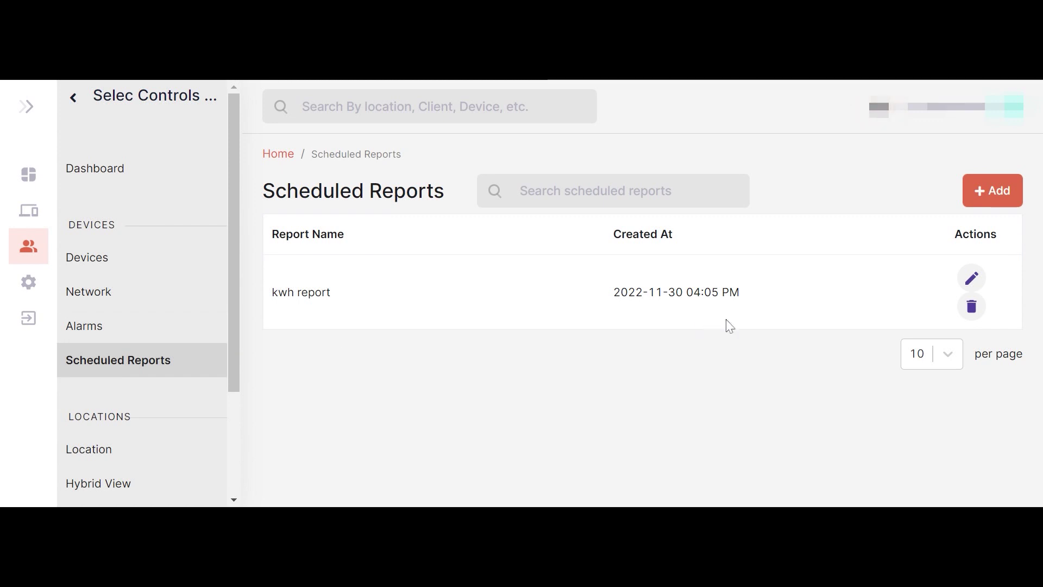
- Start a new scheduled report and review its frequency options, keeping Daily
left_click(1006, 202)
left_click(551, 282)
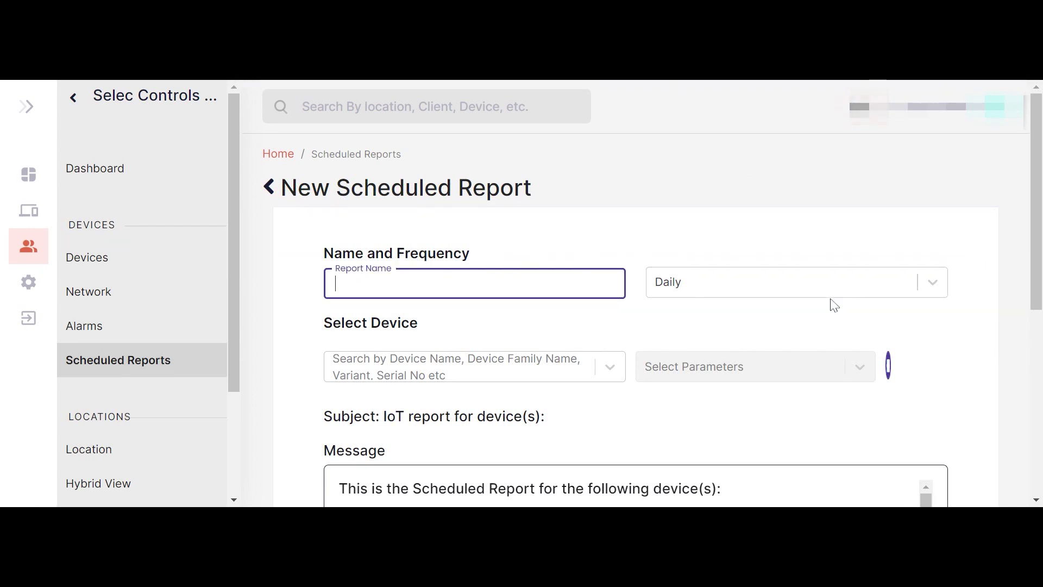
left_click(933, 293)
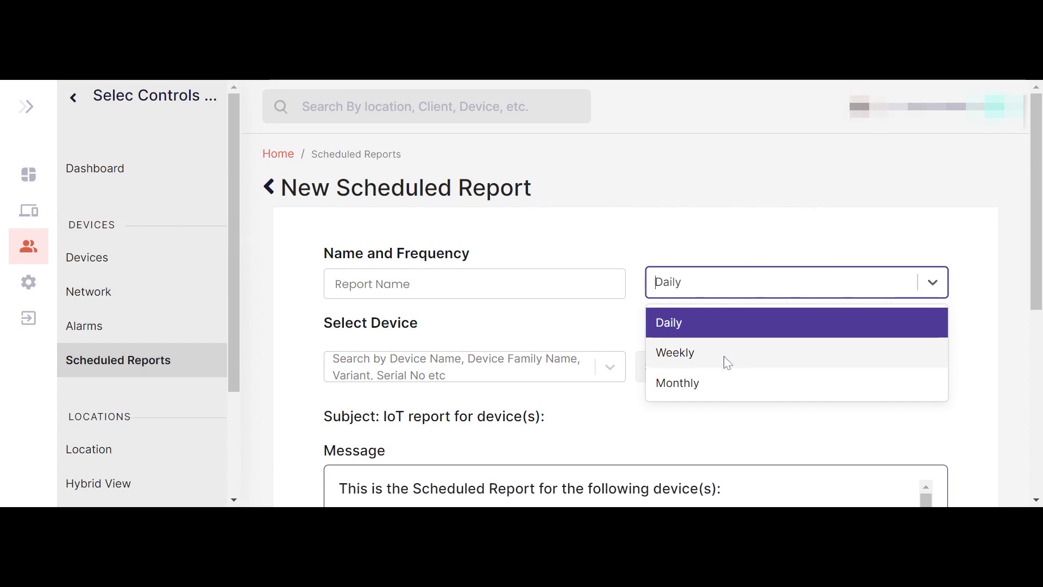
left_click(540, 377)
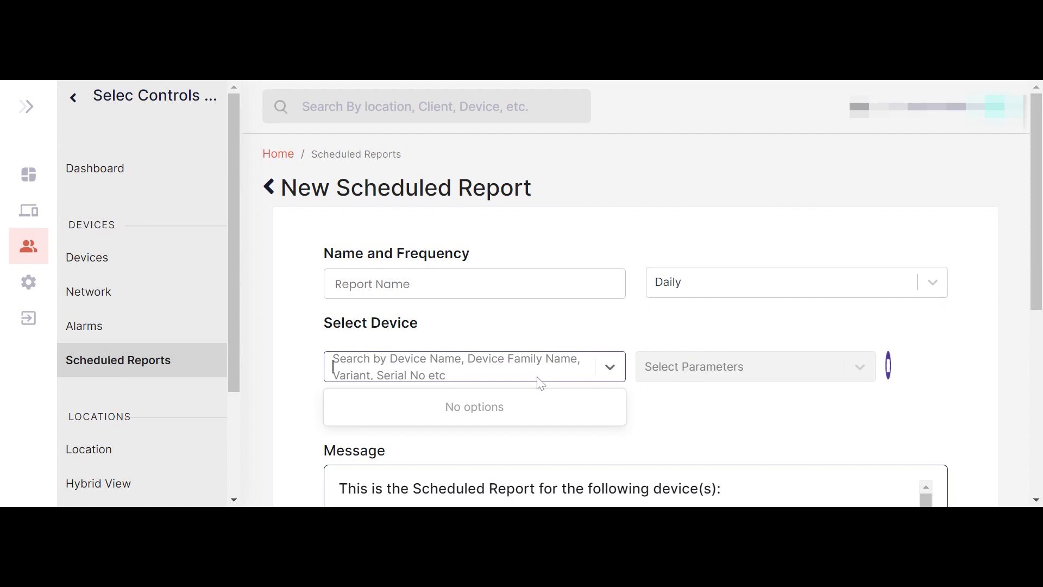
scroll(721, 379, "down", 2)
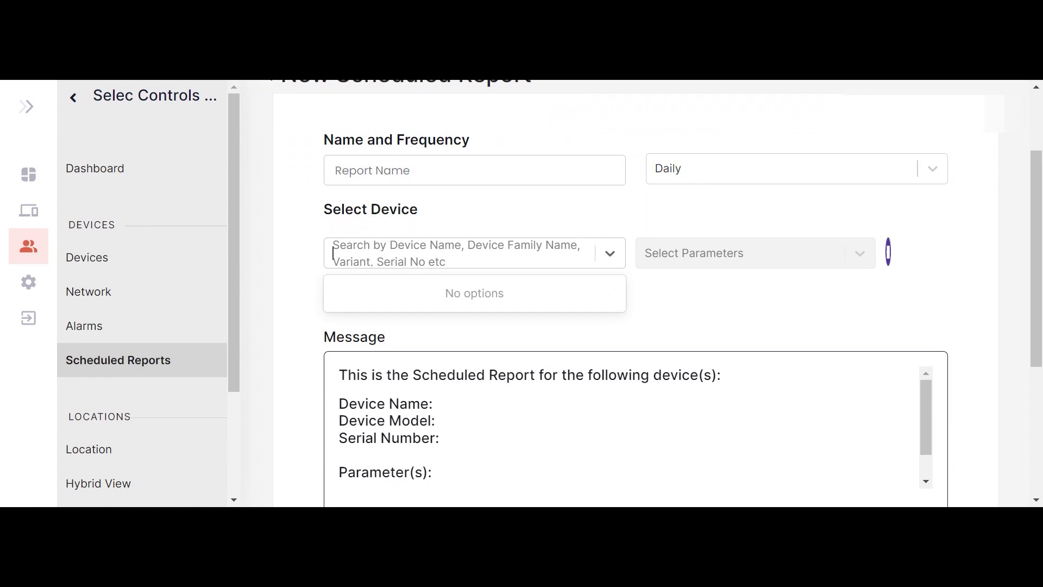
scroll(625, 423, "down", 5)
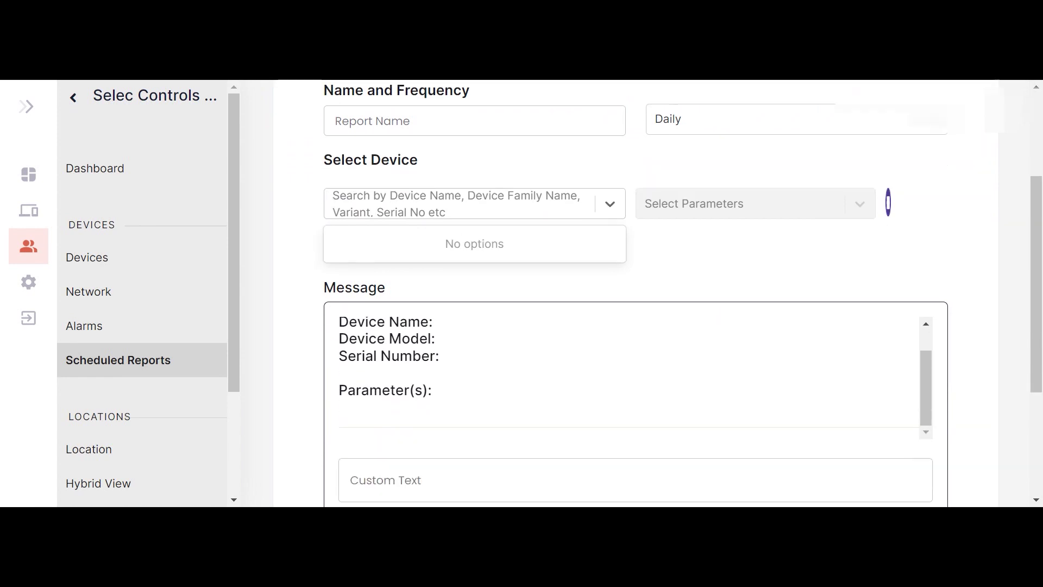
- Check the notifiable users, leave frequency on Daily, and cancel the unfinished report
left_click(653, 387)
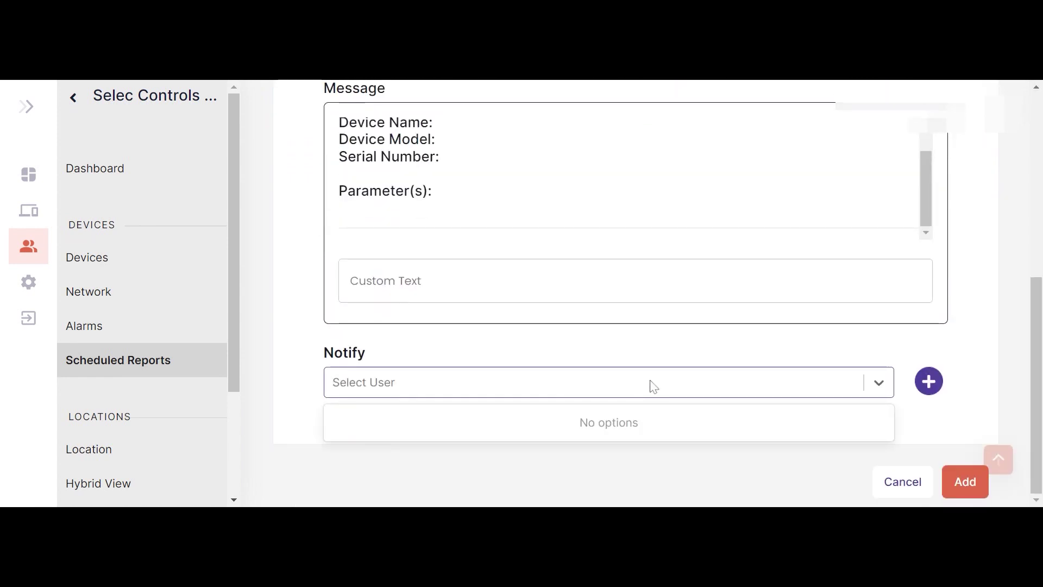
scroll(653, 386, "up", 5)
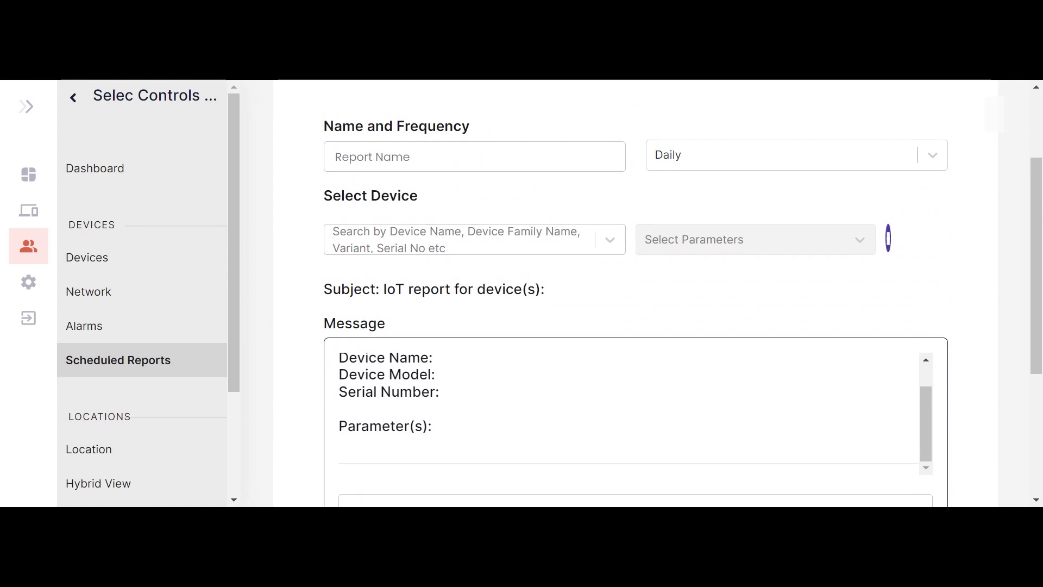
scroll(640, 389, "down", 5)
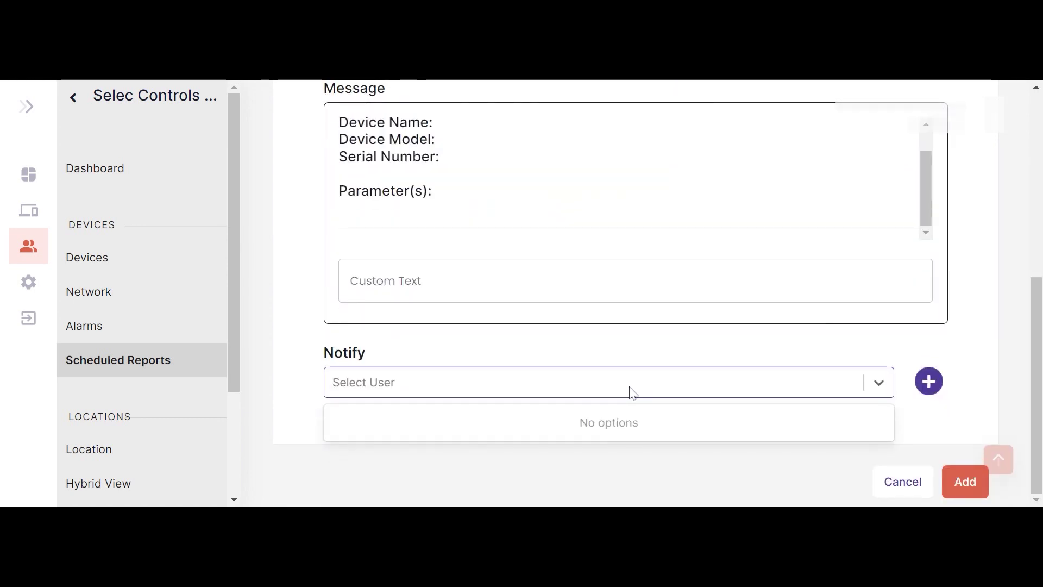
scroll(640, 389, "up", 6)
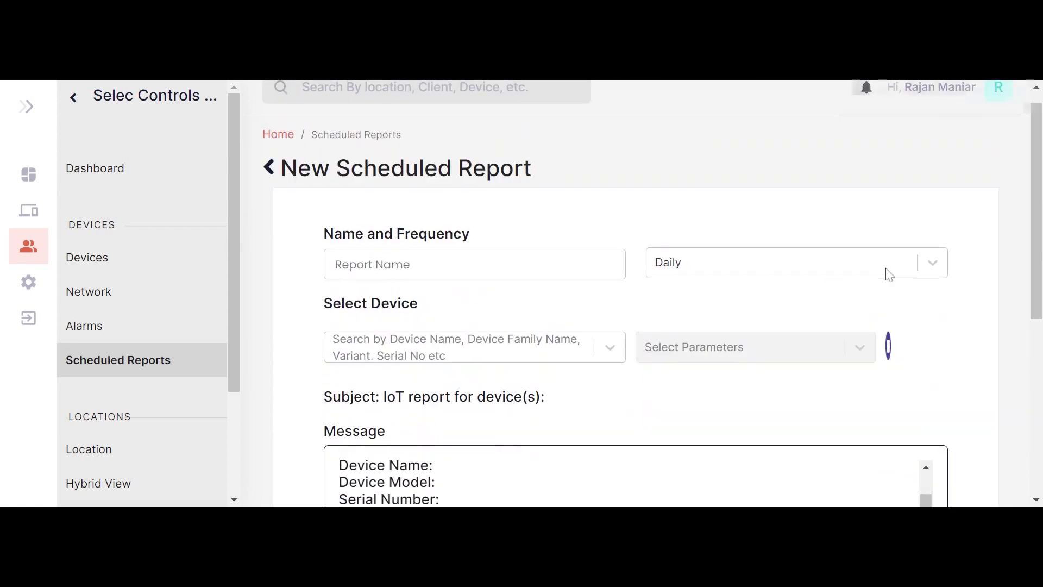
left_click(932, 265)
left_click(717, 440)
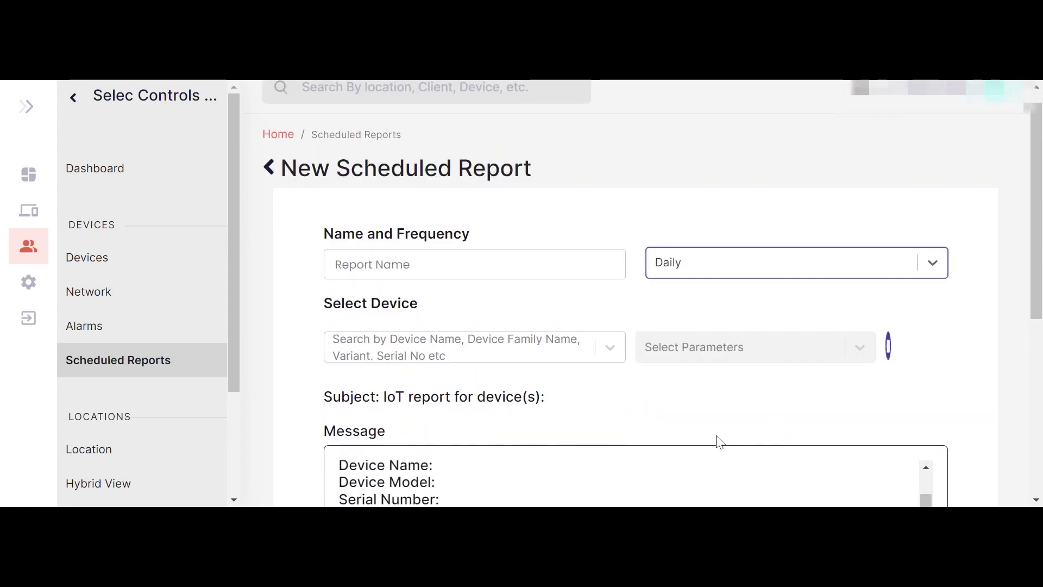
scroll(717, 440, "down", 6)
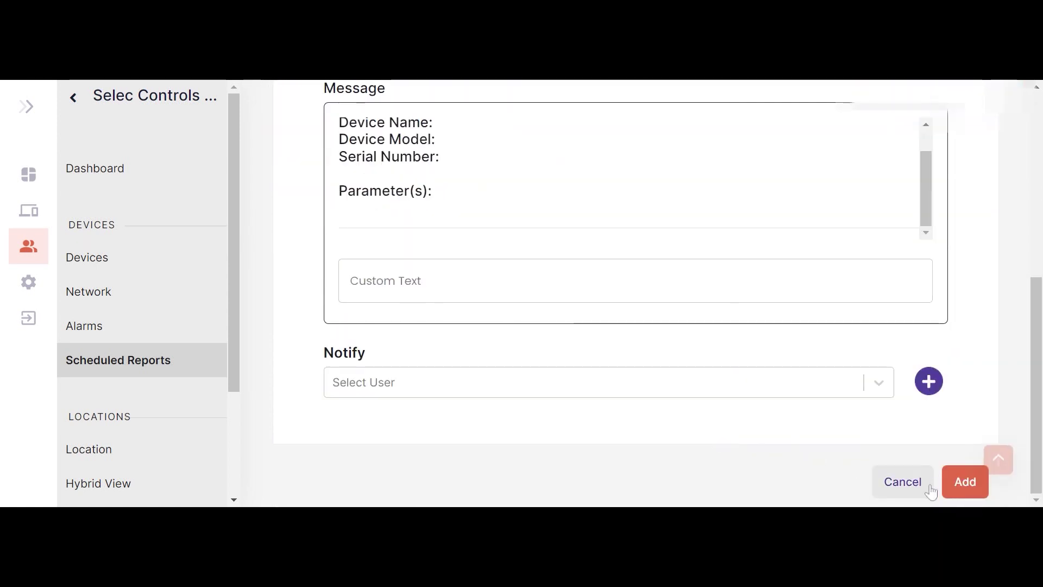
left_click(903, 483)
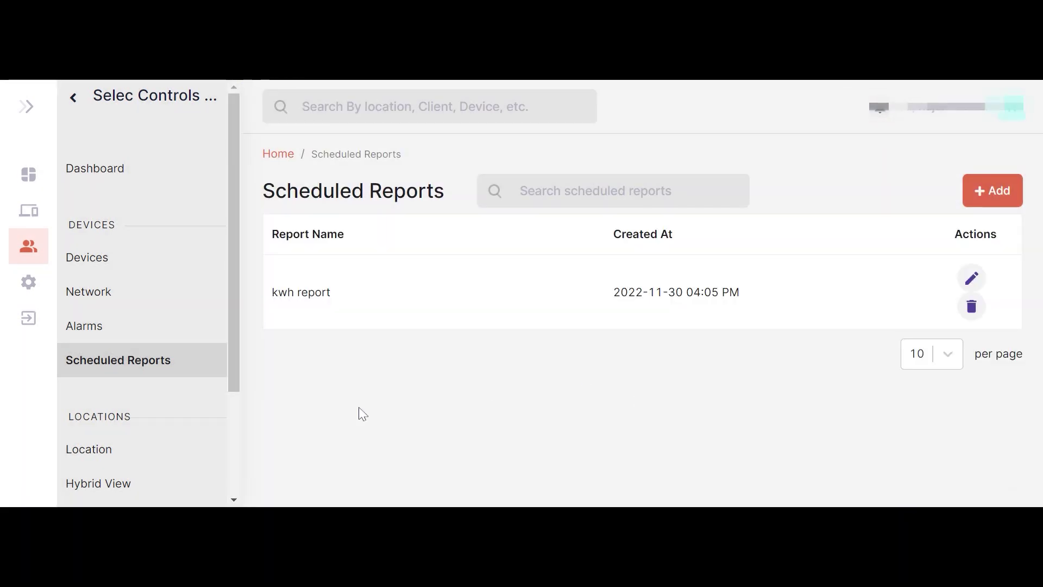
- View the locations map, dismissing the Google Maps loading error
left_click(145, 447)
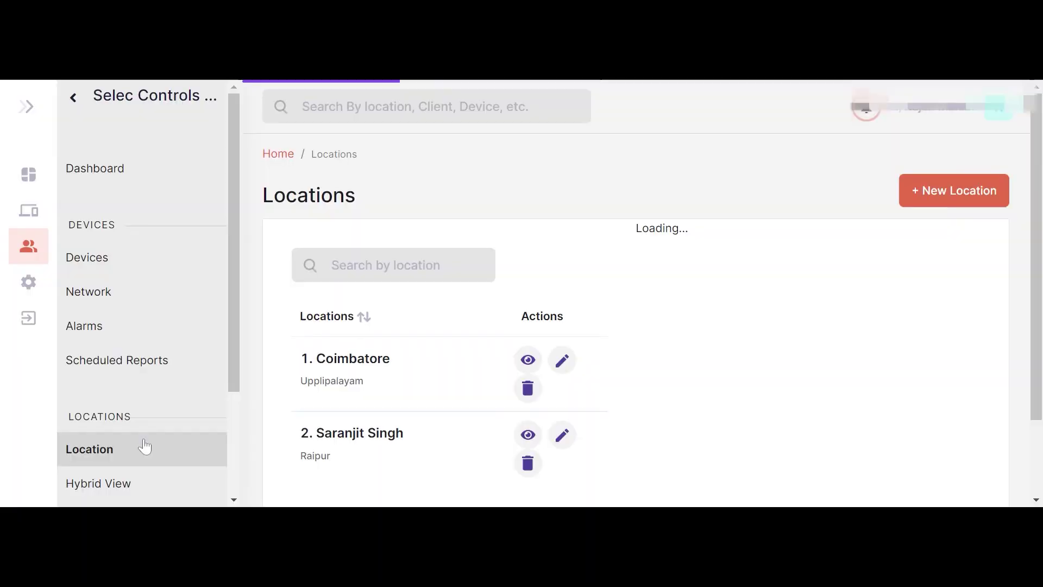
scroll(356, 348, "down", 2)
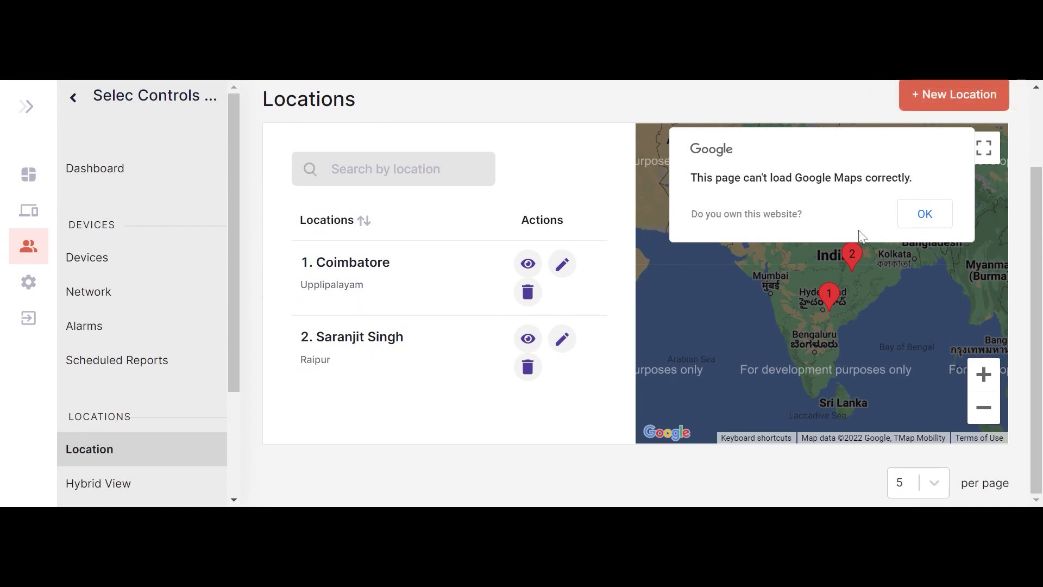
left_click(925, 220)
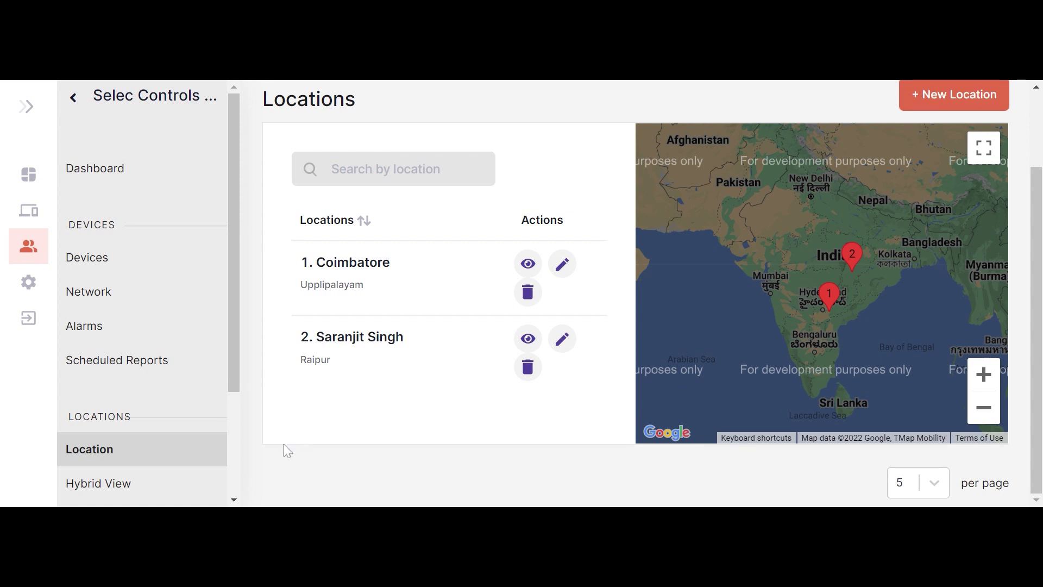
- Go to the Hybrid View list showing Unix and start a new hybrid view
left_click(234, 499)
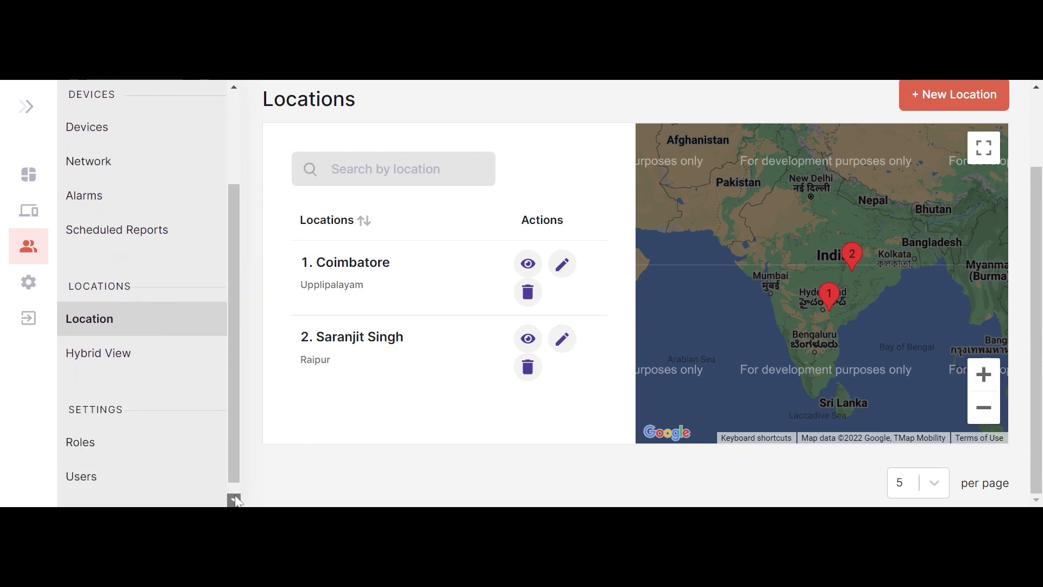
left_click(135, 352)
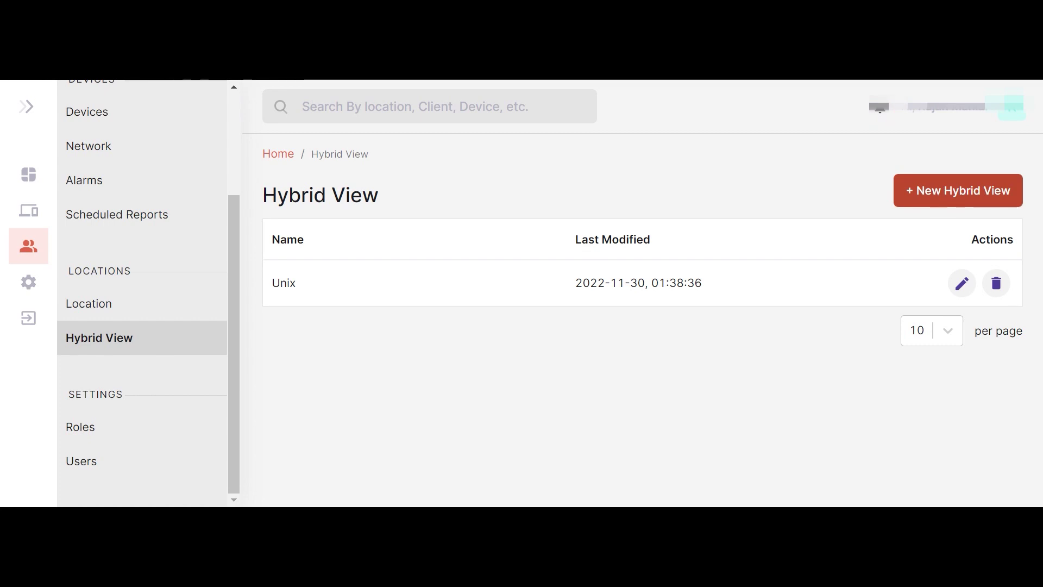
left_click(942, 192)
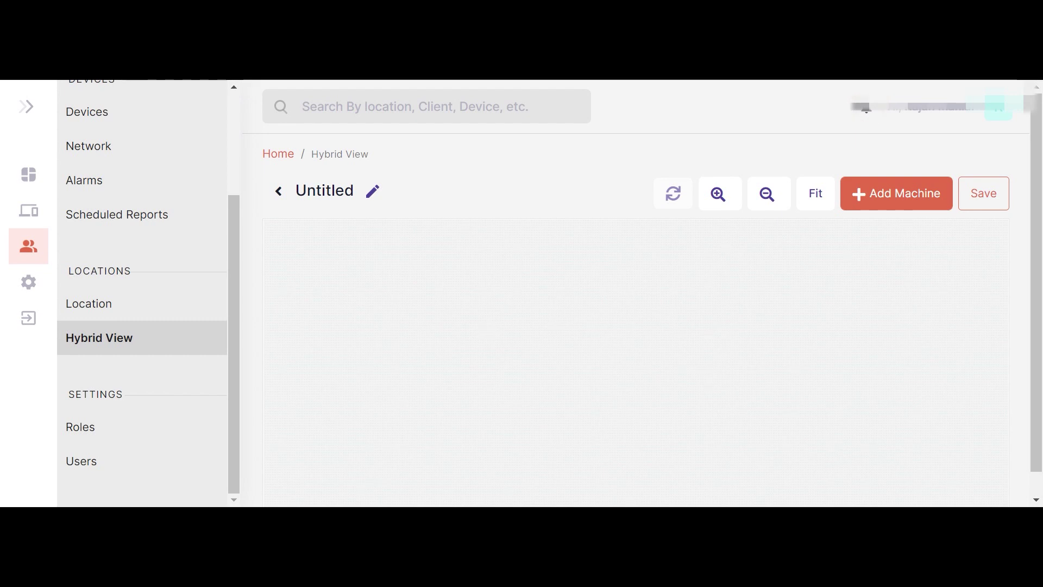
- Add a machine to the new Untitled hybrid view
left_click(884, 195)
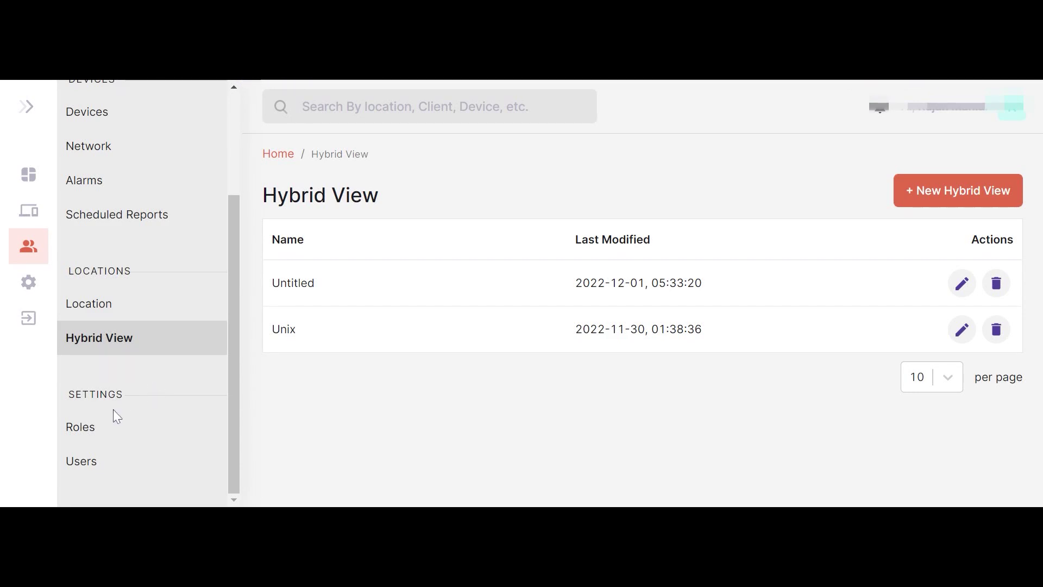
- Browse a new role's Access Rights options without saving, then go to the Users list
left_click(80, 429)
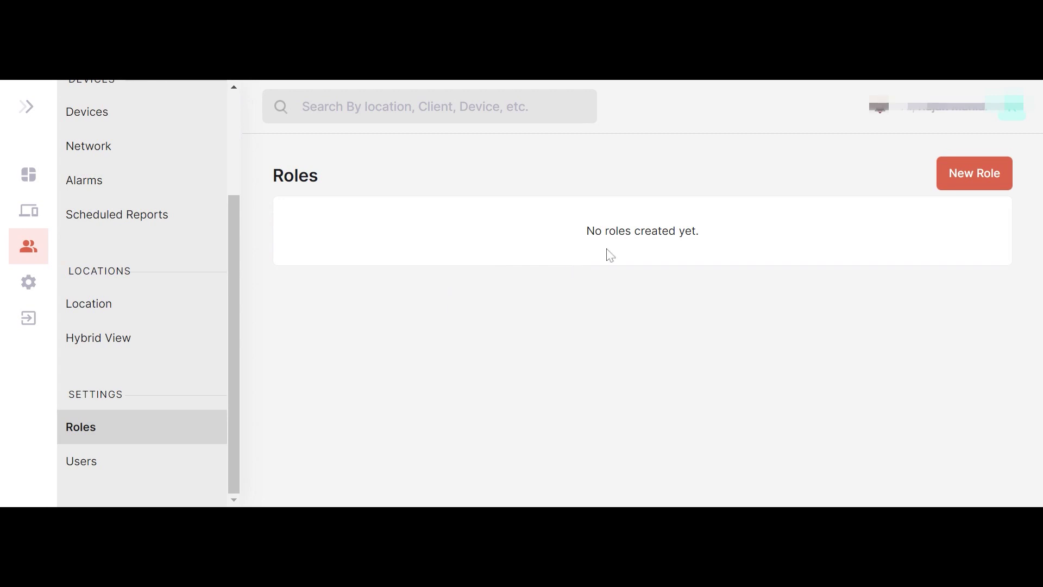
left_click(963, 175)
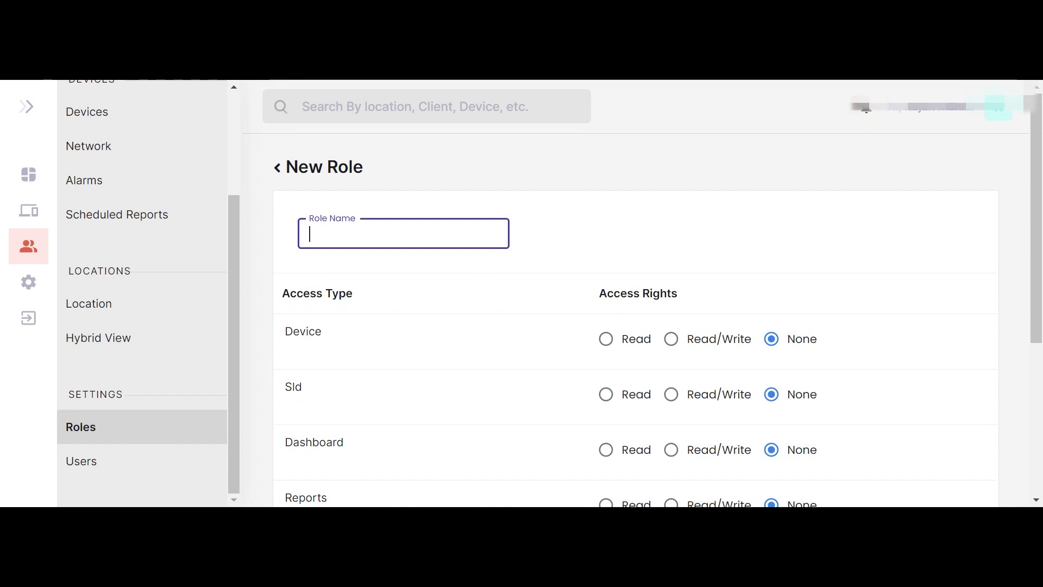
scroll(635, 293, "down", 2)
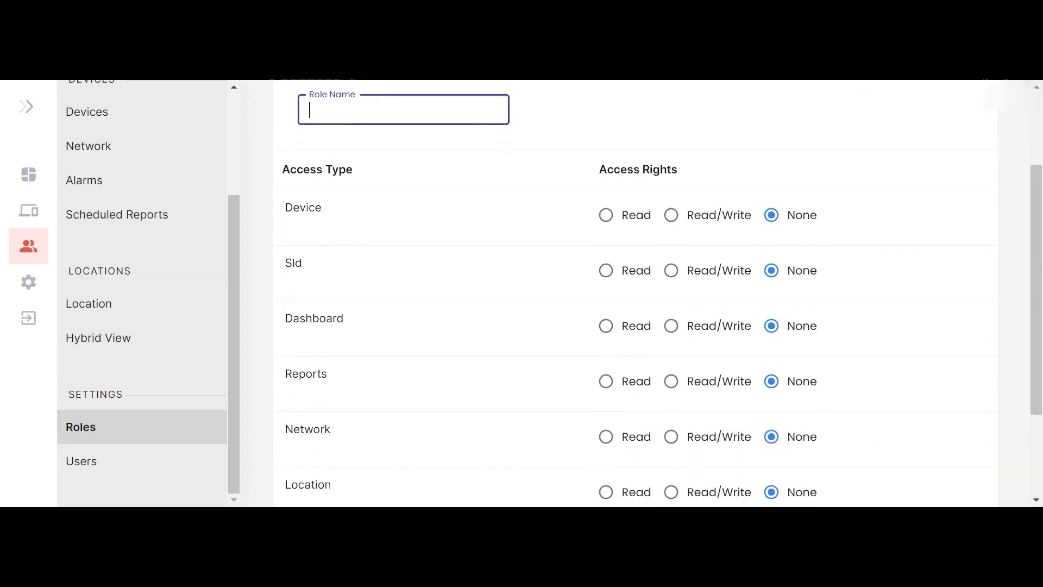
scroll(636, 294, "down", 2)
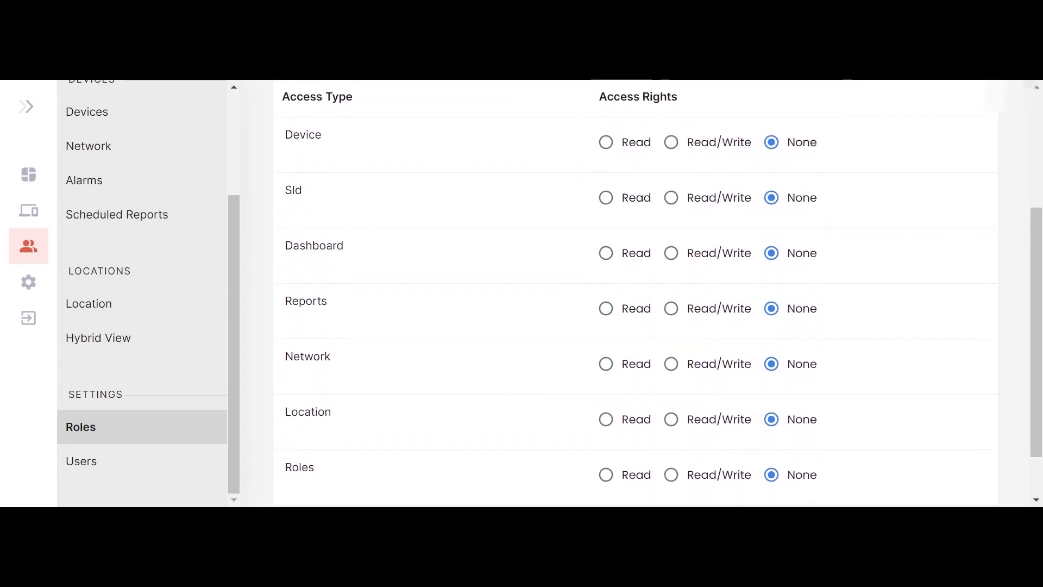
scroll(495, 241, "up", 1)
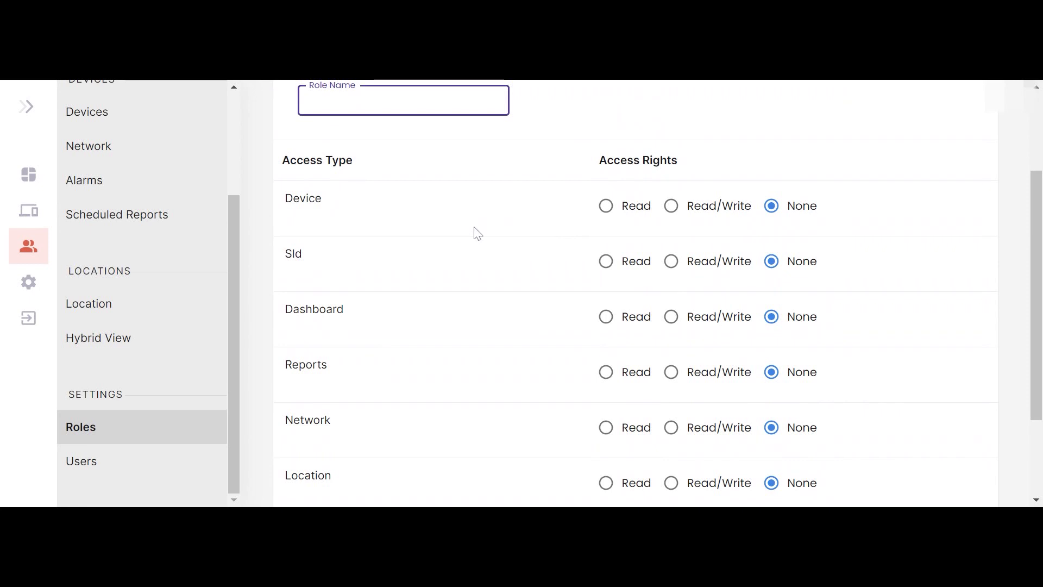
scroll(500, 245, "down", 2)
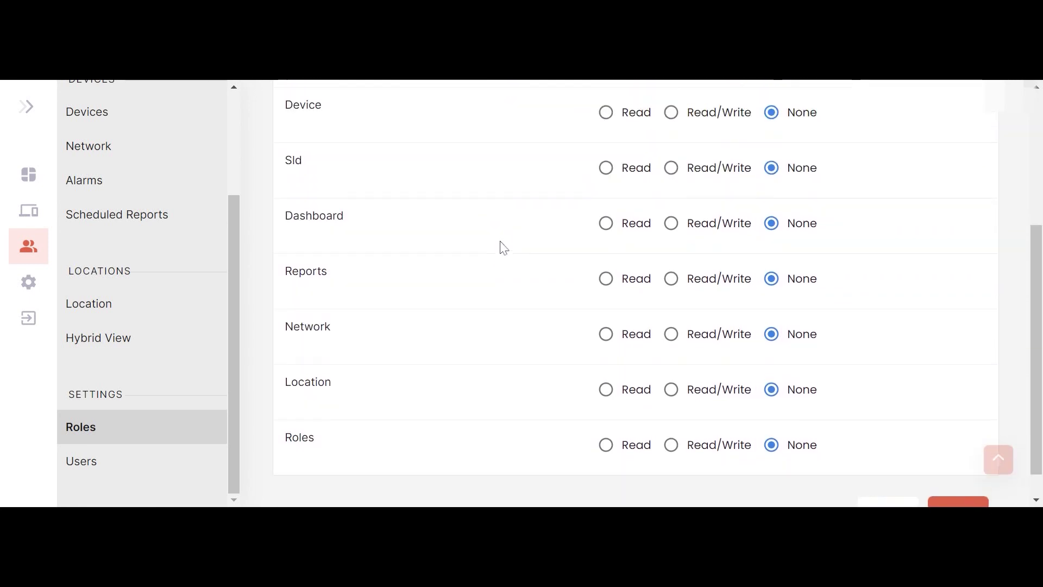
scroll(504, 248, "up", 2)
scroll(504, 247, "down", 2)
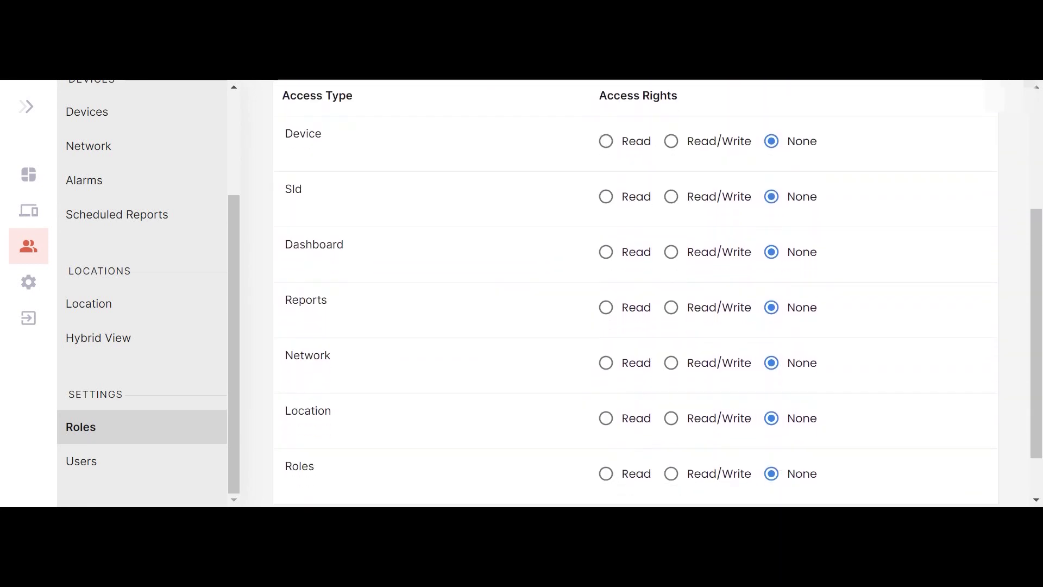
scroll(633, 314, "down", 1)
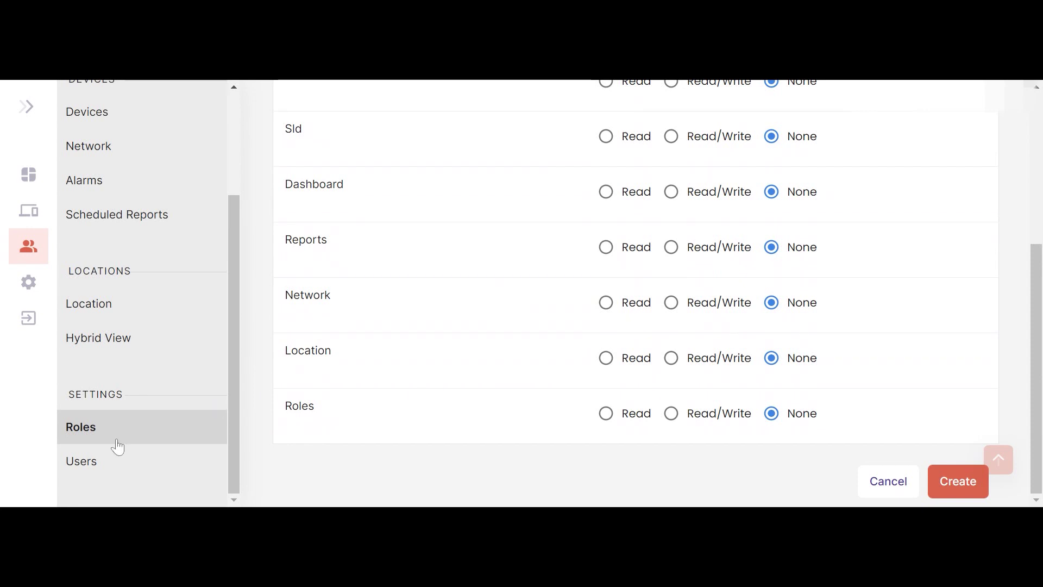
left_click(91, 461)
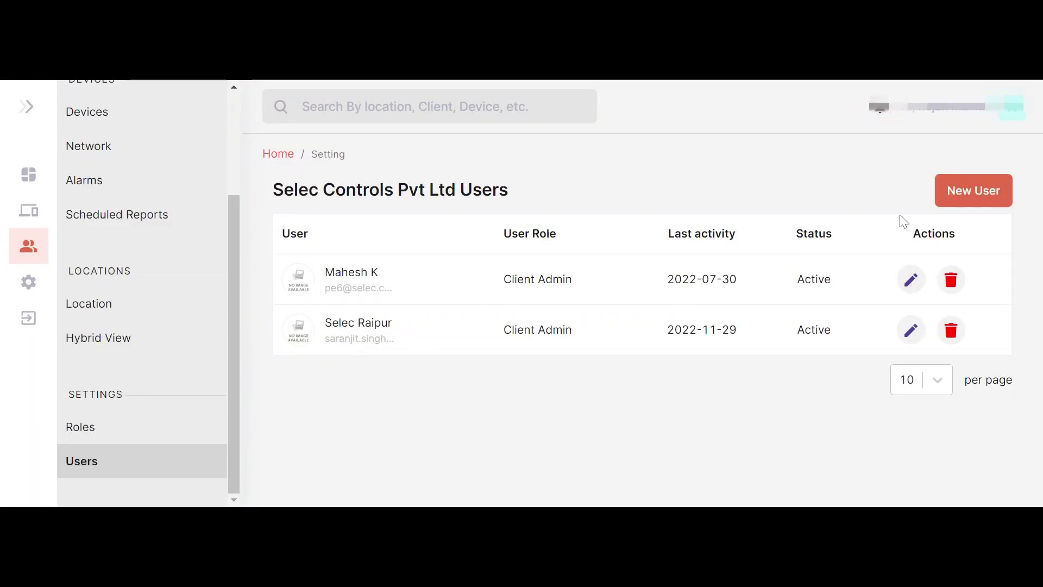
- Begin a new user of type User, then leave the form for the users list
left_click(969, 196)
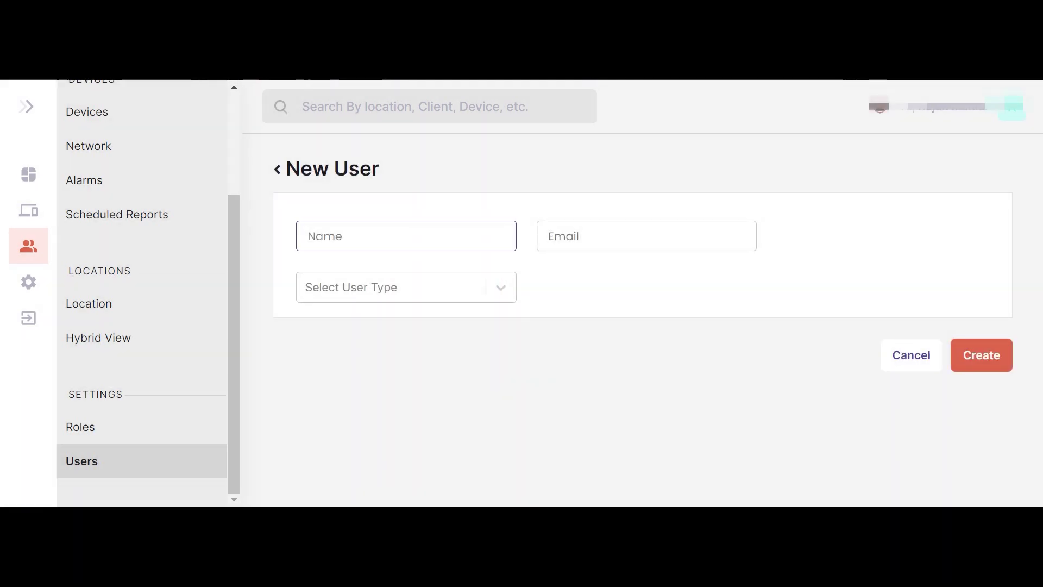
left_click(499, 288)
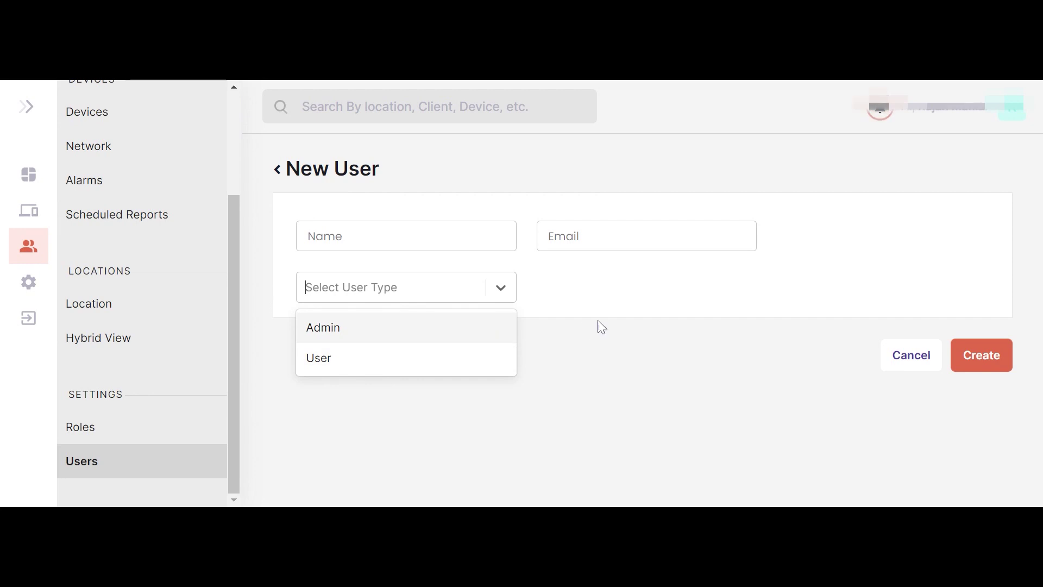
left_click(372, 358)
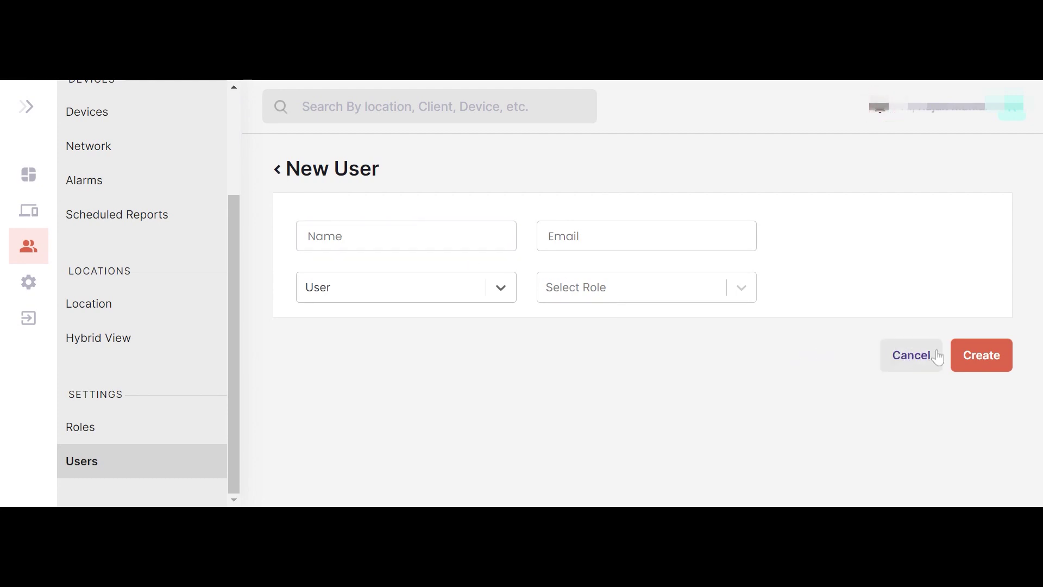
left_click(277, 170)
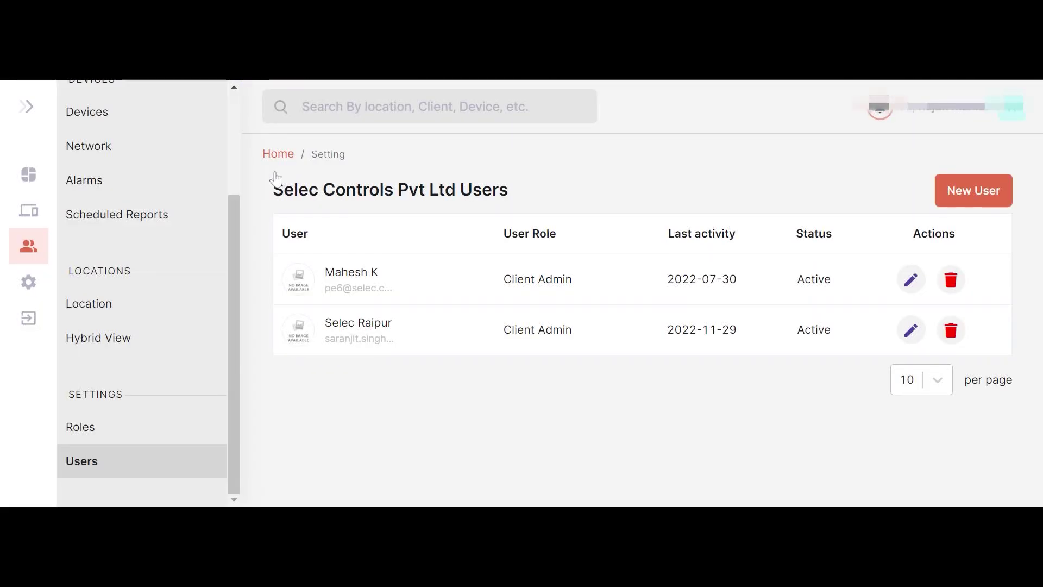